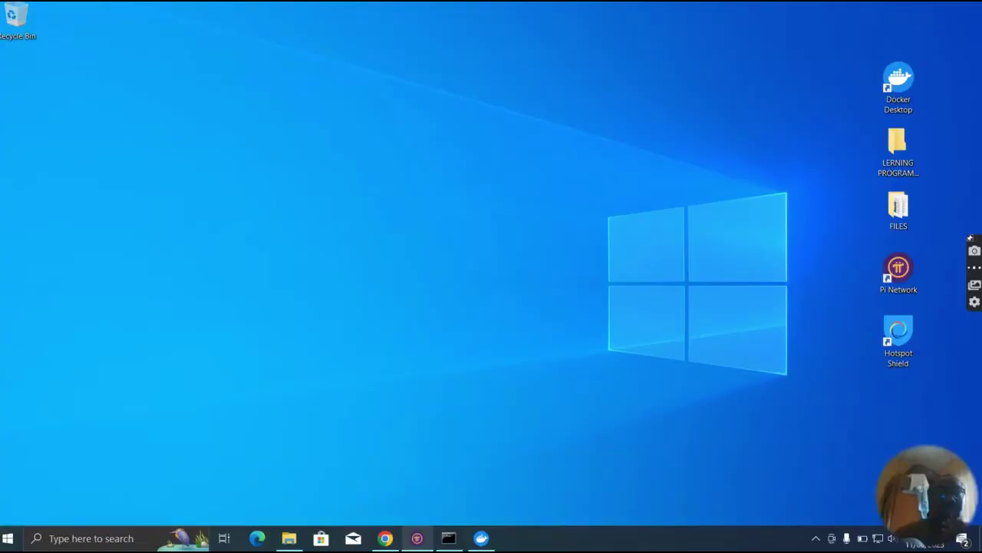
# Step: Check in Docker Desktop that the pi-consensus container is Running, after briefly opening Pi Node
pyautogui.click(421, 542)
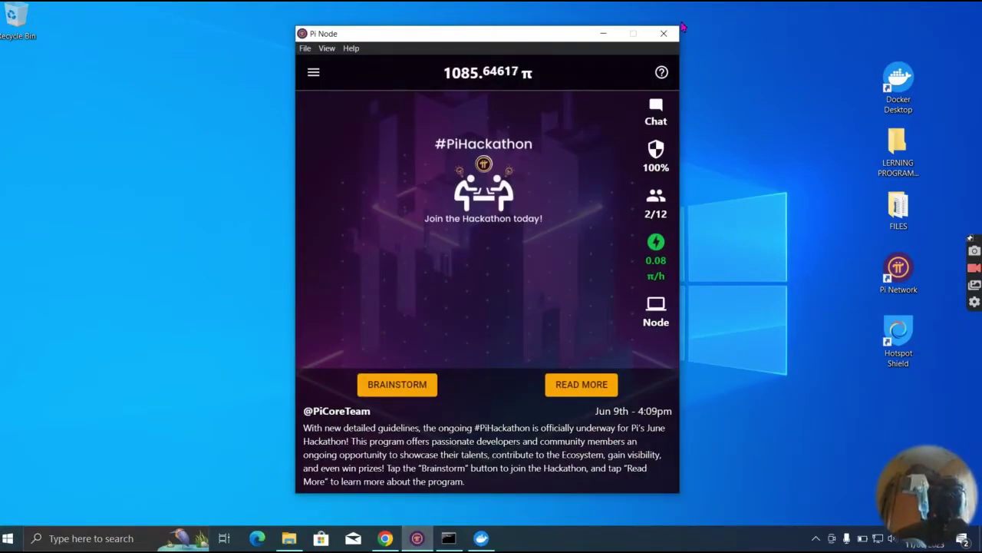
pyautogui.click(611, 36)
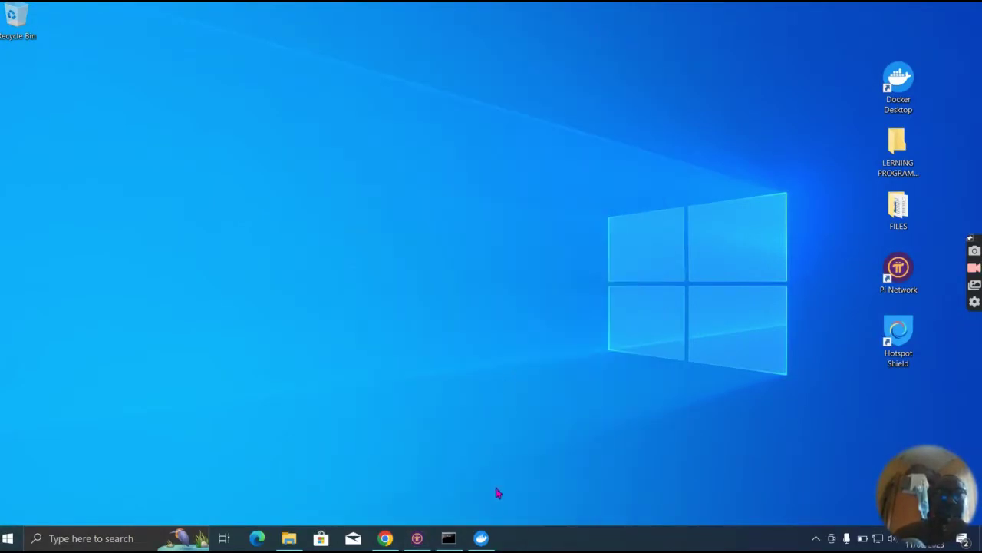
pyautogui.click(482, 537)
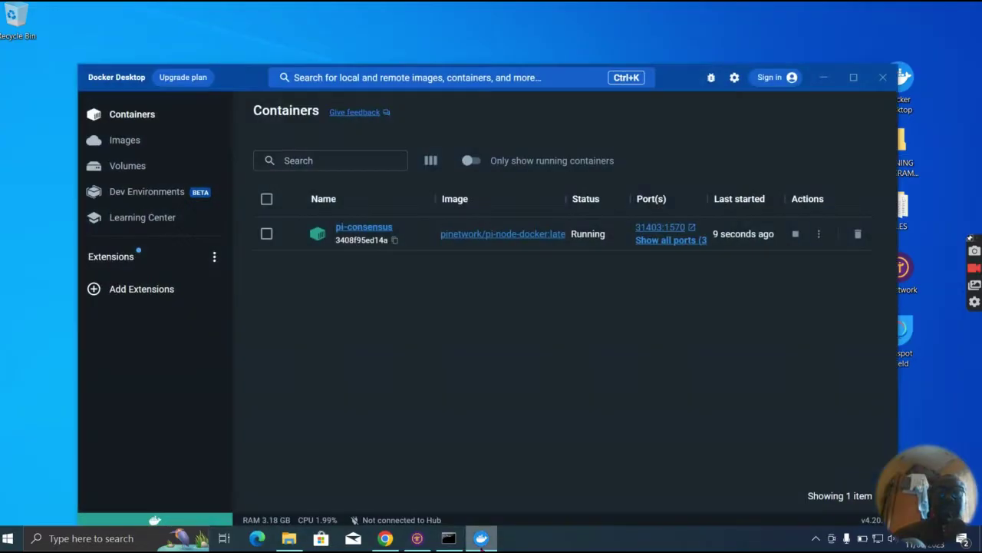
pyautogui.click(826, 80)
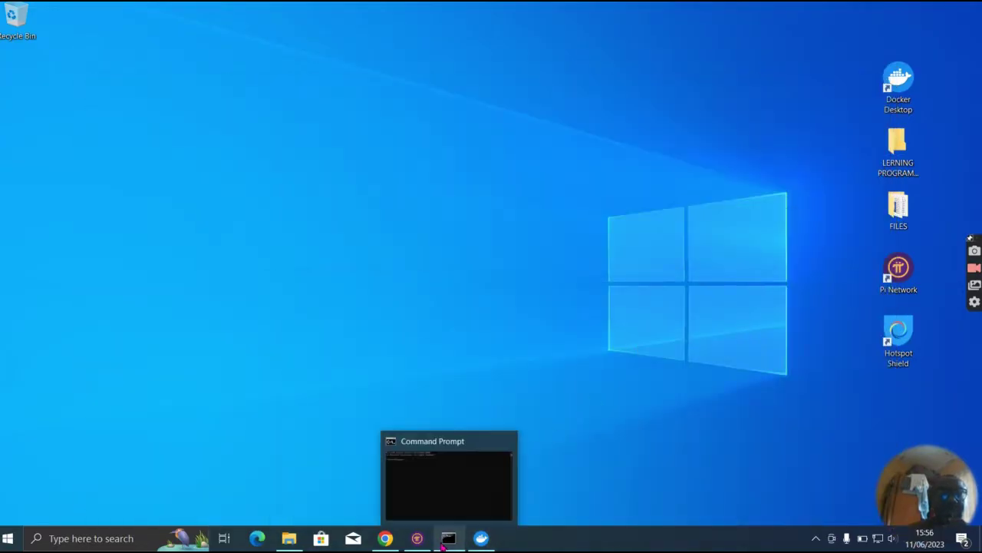
# Step: Bring Pi Node back up and load its Node section
pyautogui.moveTo(396, 546)
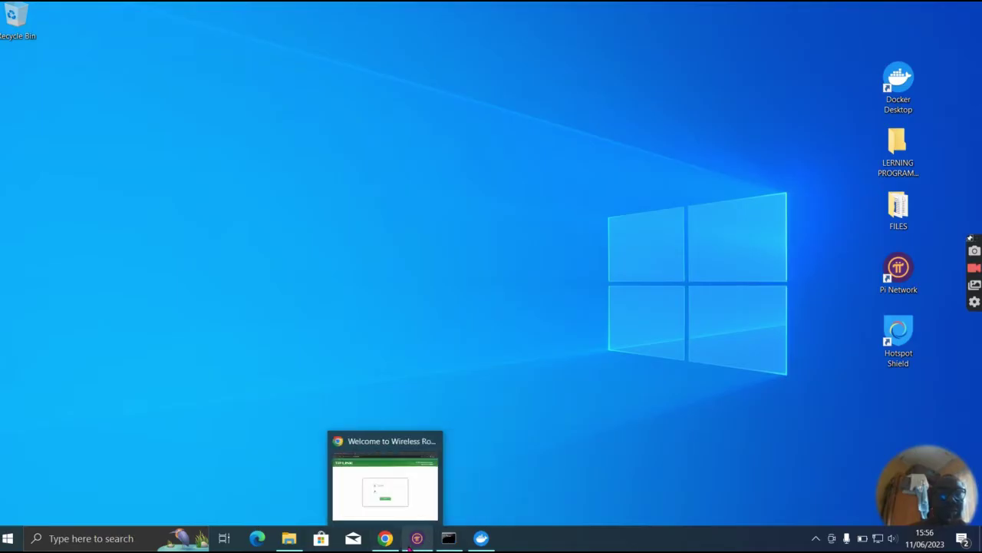
pyautogui.click(417, 537)
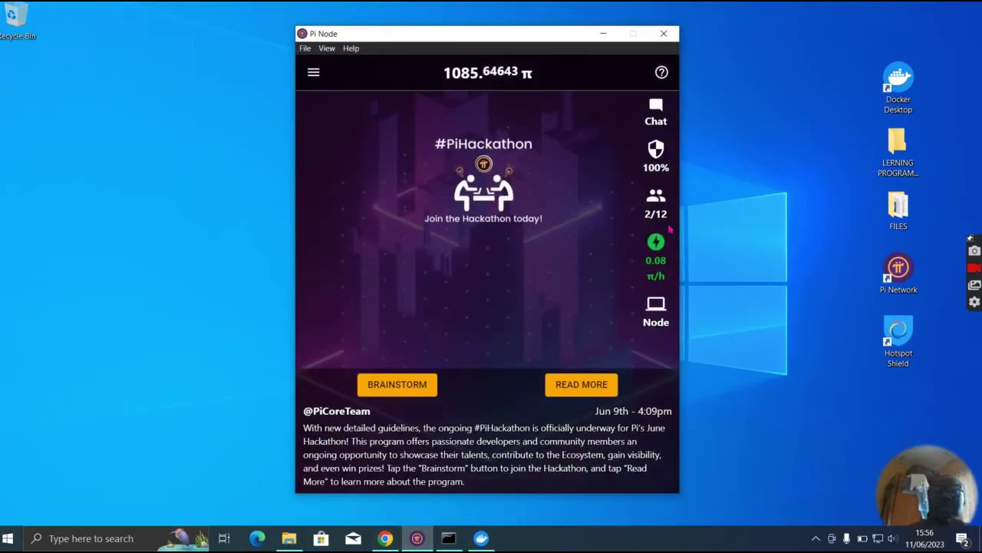
pyautogui.click(662, 306)
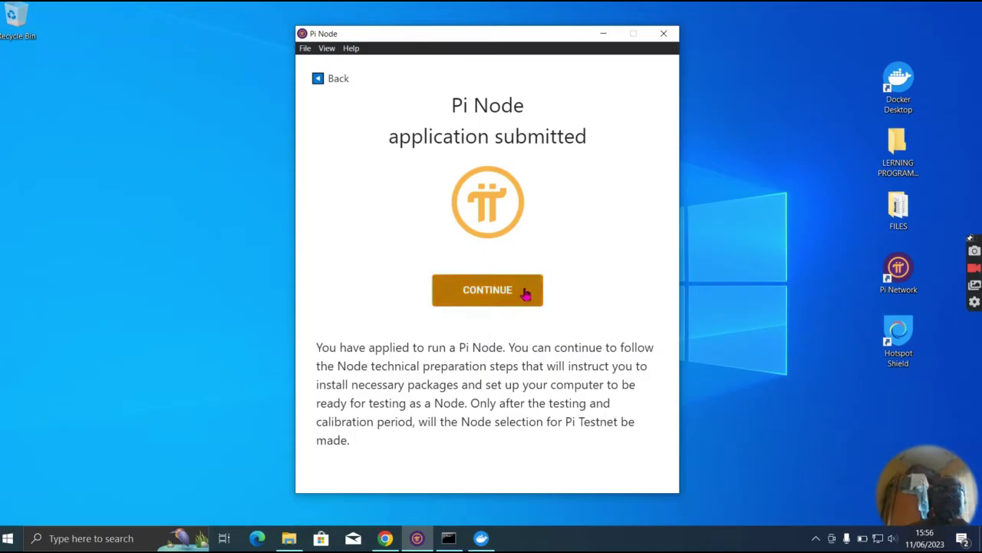
# Step: Continue past the application submitted page to the Turn the Node on page
pyautogui.click(526, 292)
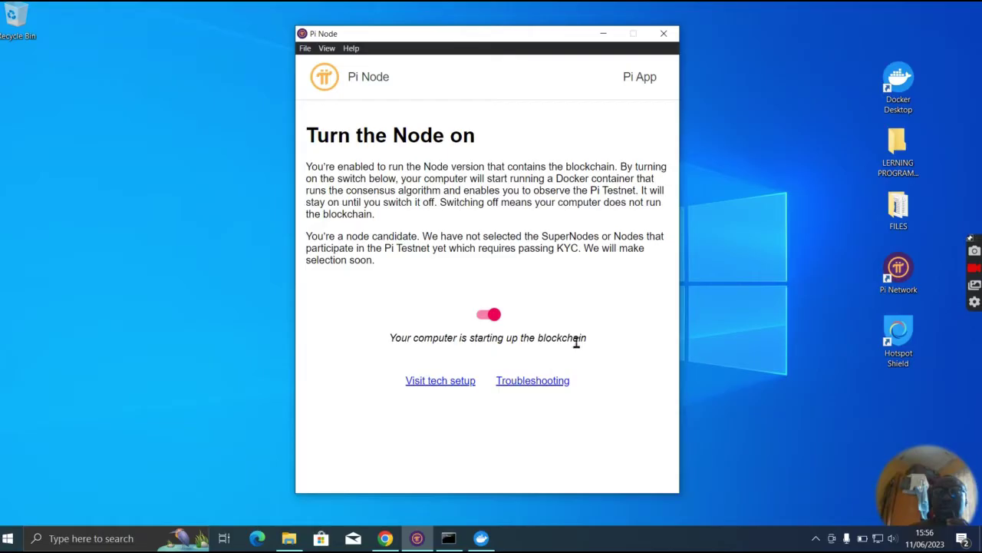
pyautogui.click(546, 389)
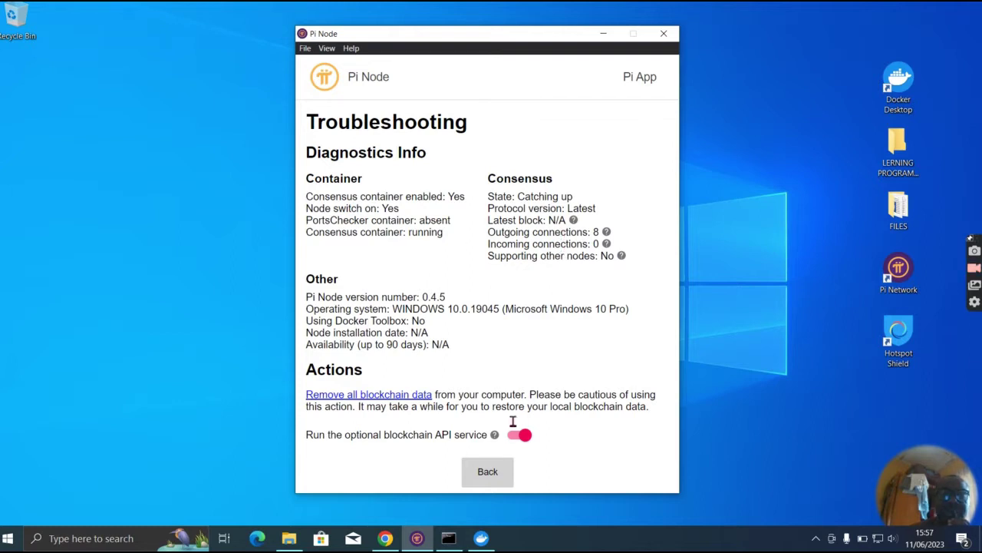
pyautogui.click(488, 472)
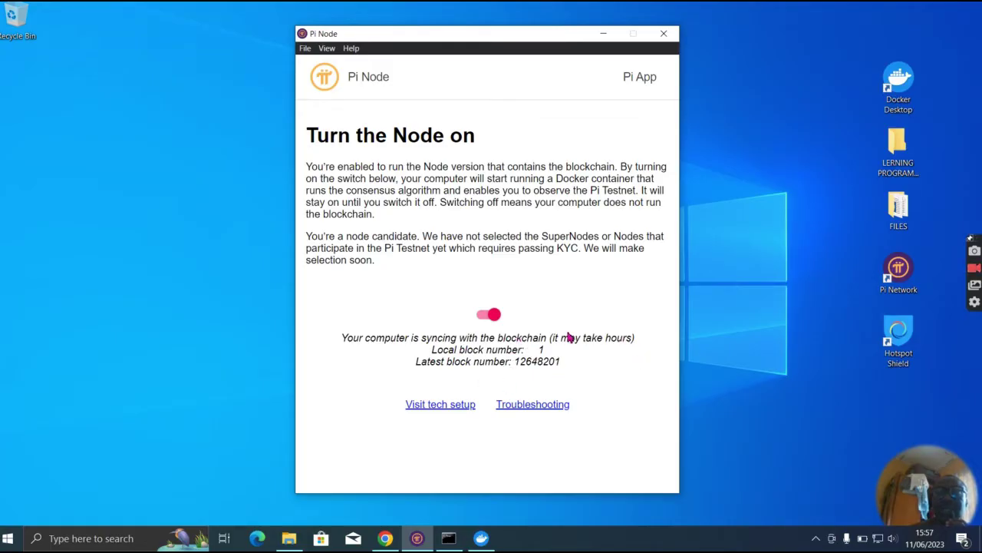
# Step: Open the node technical setup, recheck Docker's containers, and expand the Open router ports step
pyautogui.click(471, 410)
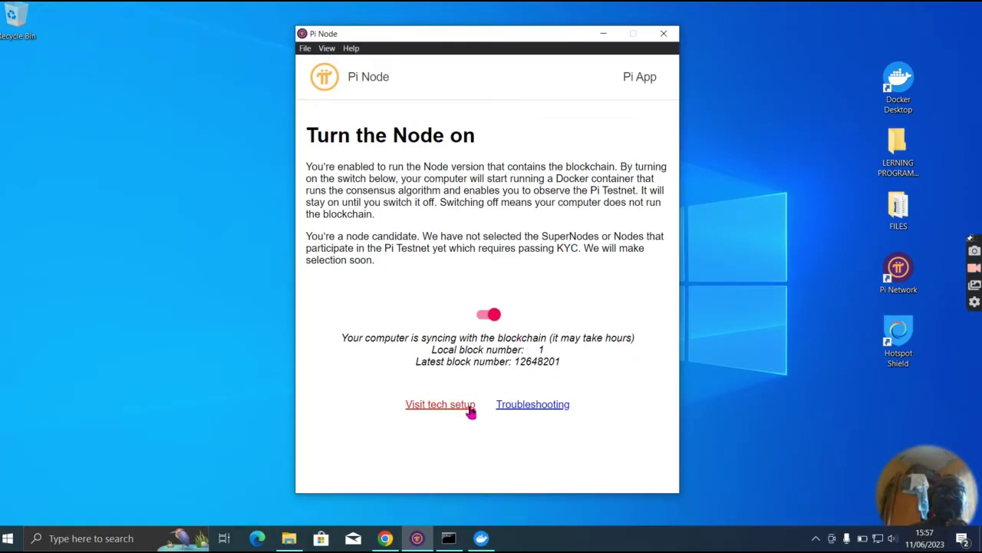
pyautogui.click(477, 538)
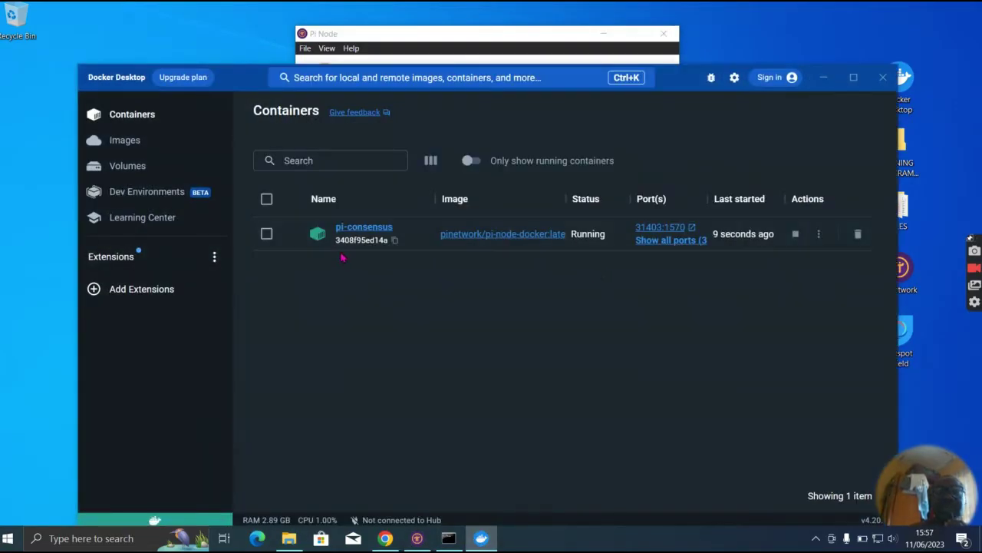
pyautogui.click(824, 77)
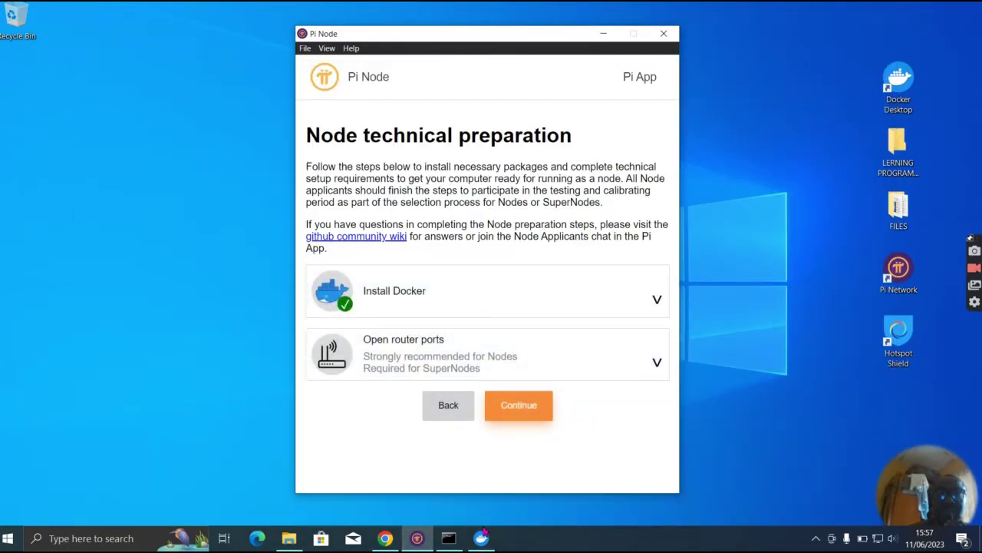
pyautogui.moveTo(482, 541)
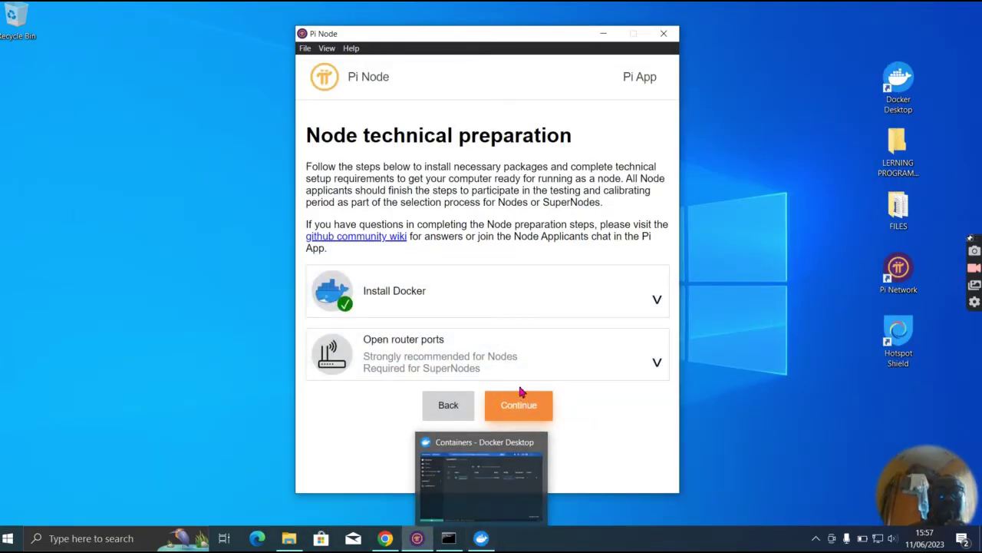
pyautogui.click(528, 365)
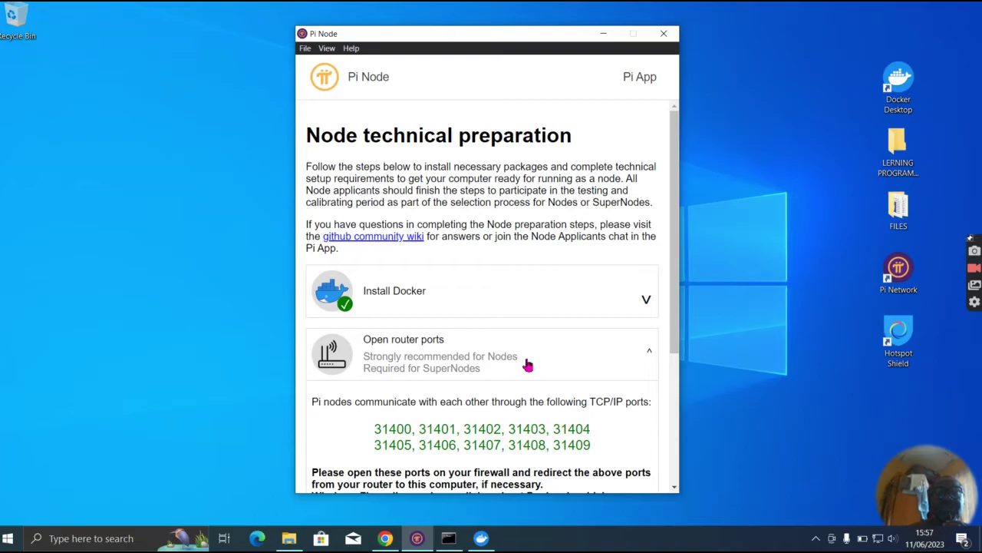
pyautogui.scroll(-3, 672, 442)
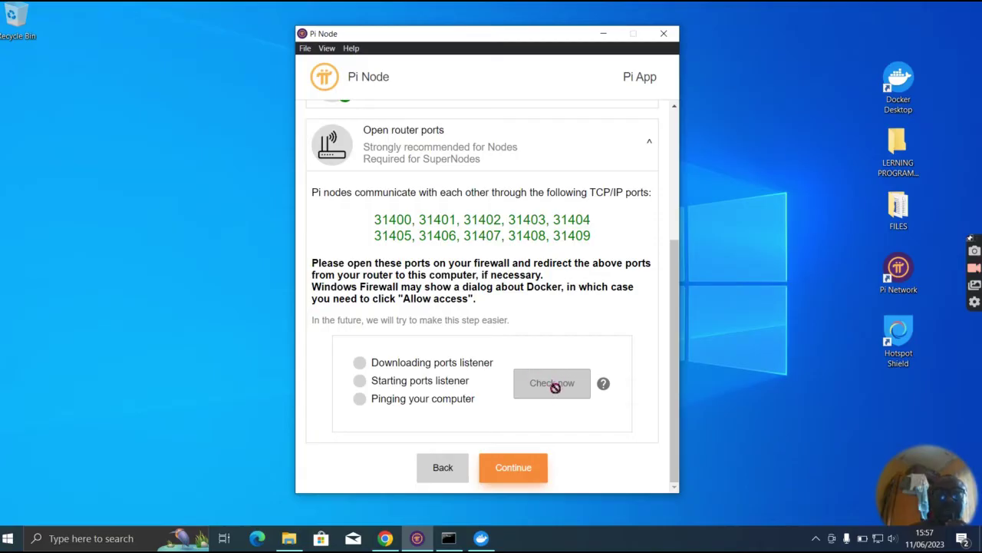
# Step: Switch the node off, return to technical setup, and expand Open router ports to see 31400–31409
pyautogui.click(528, 478)
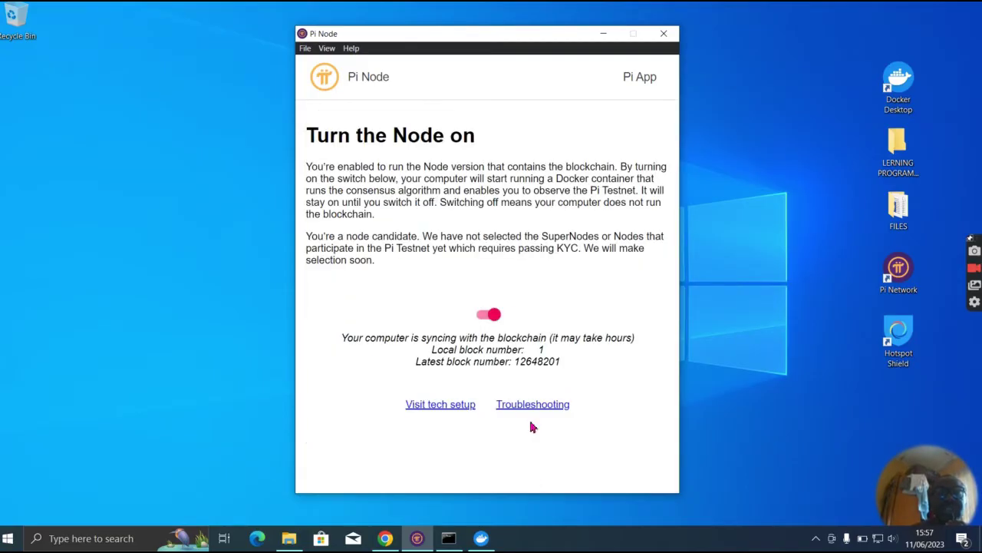
pyautogui.click(491, 316)
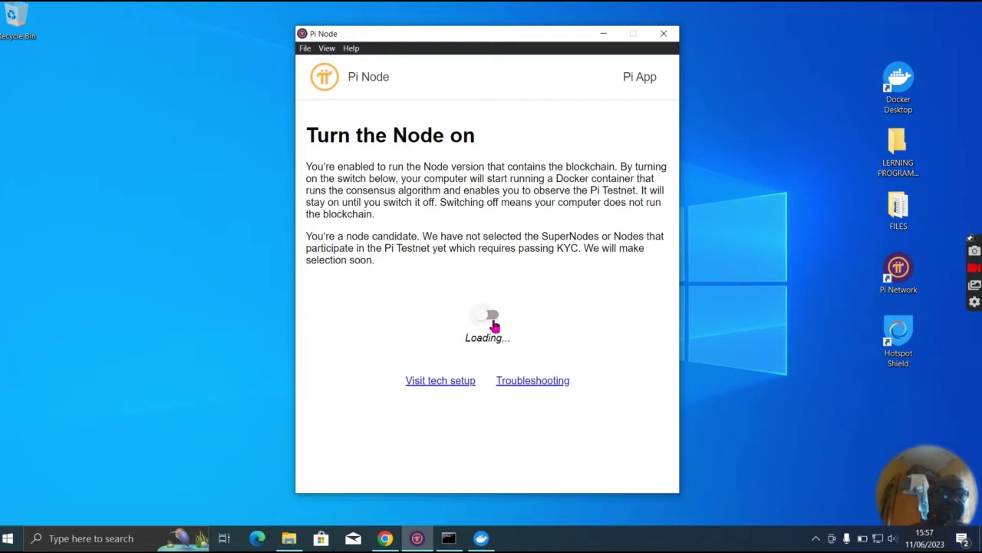
pyautogui.click(455, 384)
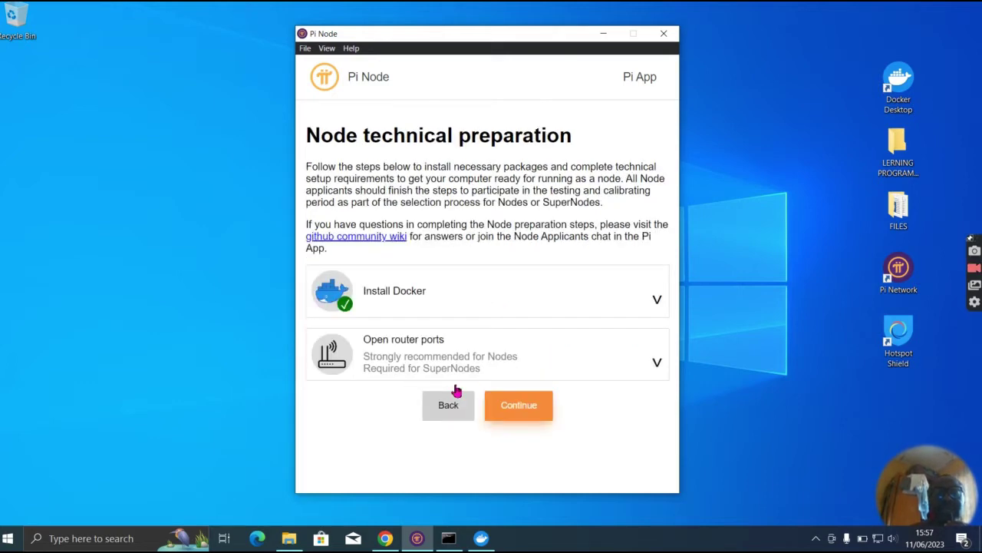
pyautogui.click(536, 361)
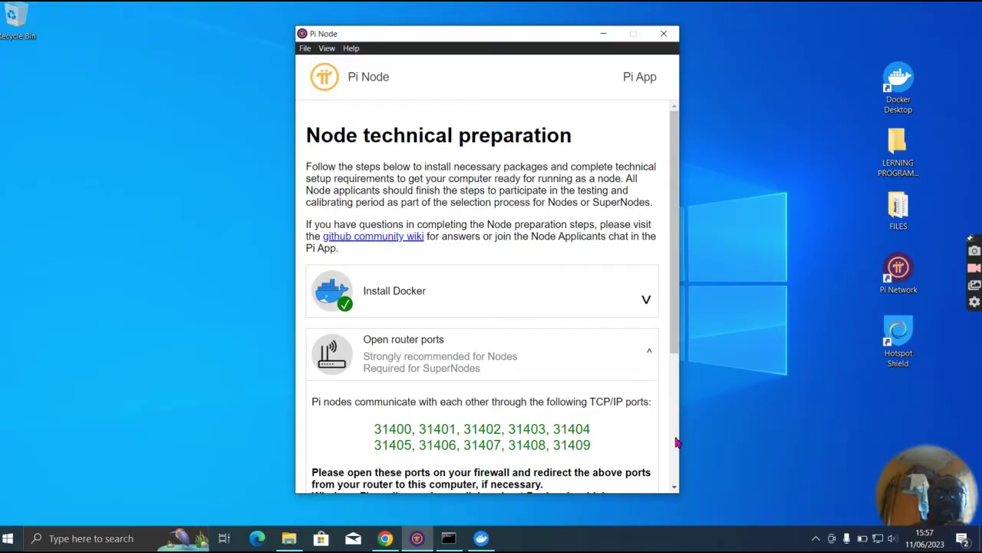
pyautogui.scroll(-3, 677, 443)
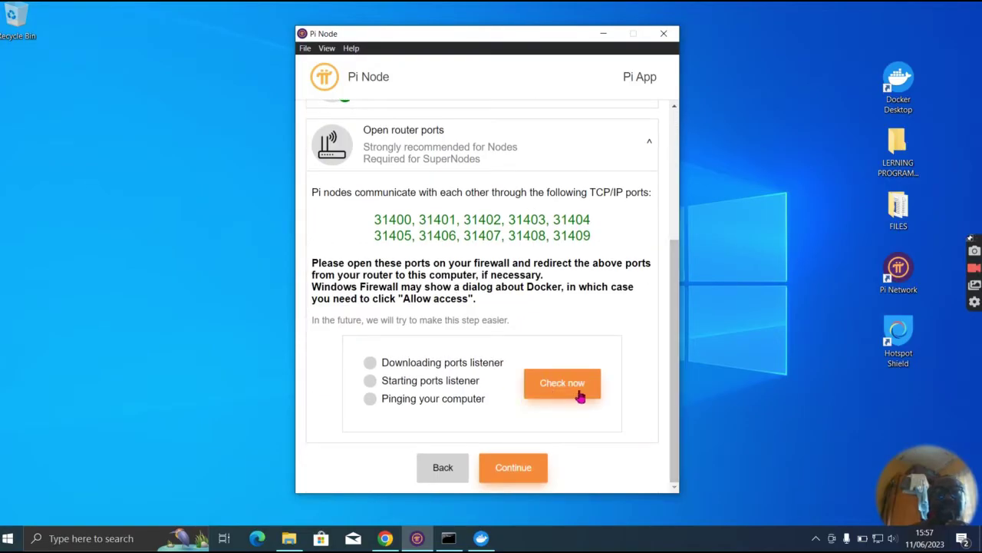
# Step: Run the router port check repeatedly and scroll to results showing ports 31400 onward NOT OPEN
pyautogui.click(544, 397)
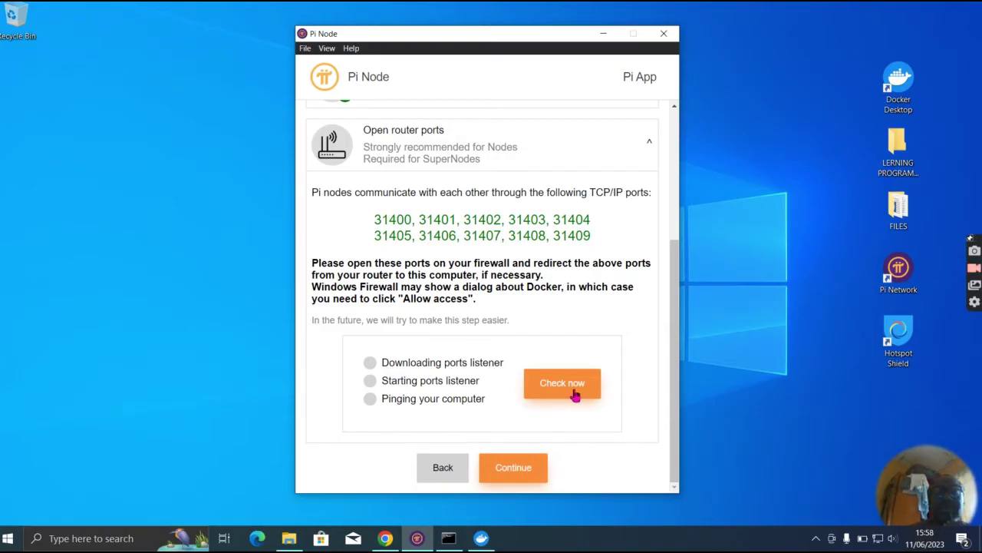
pyautogui.click(575, 393)
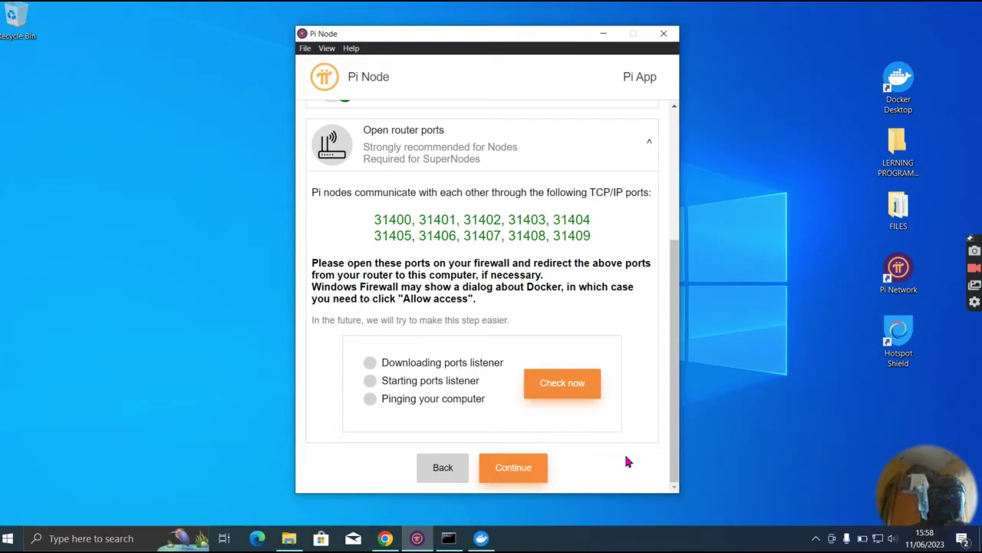
pyautogui.click(572, 389)
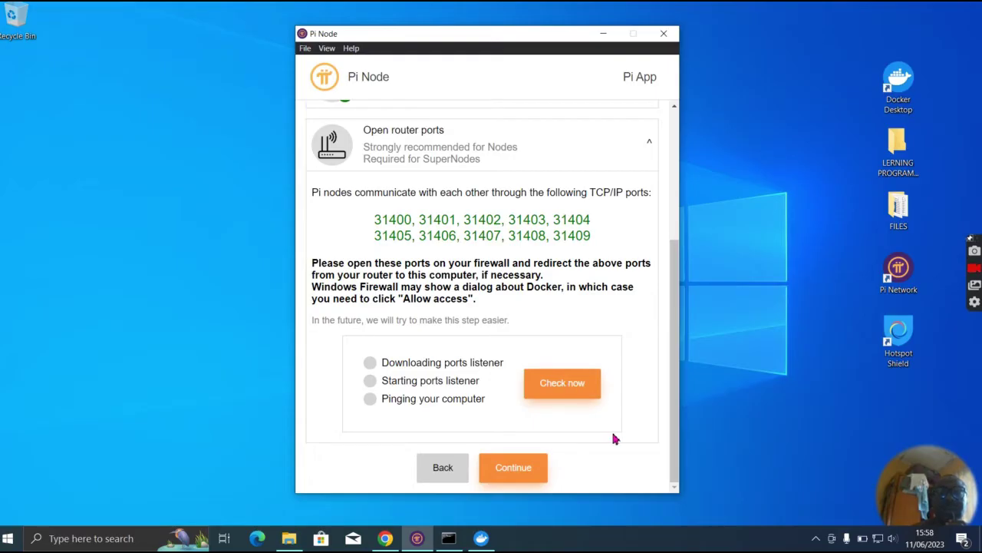
pyautogui.click(572, 382)
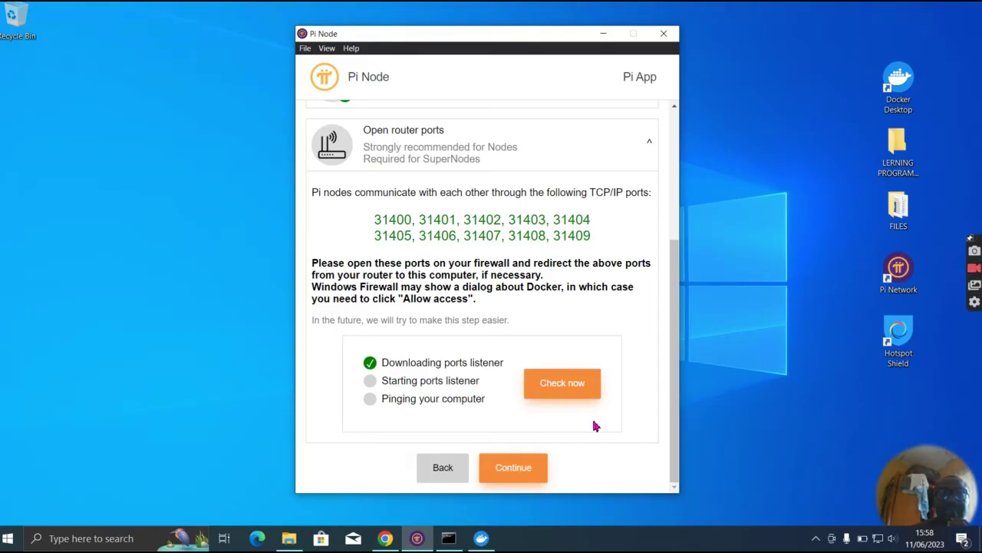
pyautogui.click(570, 388)
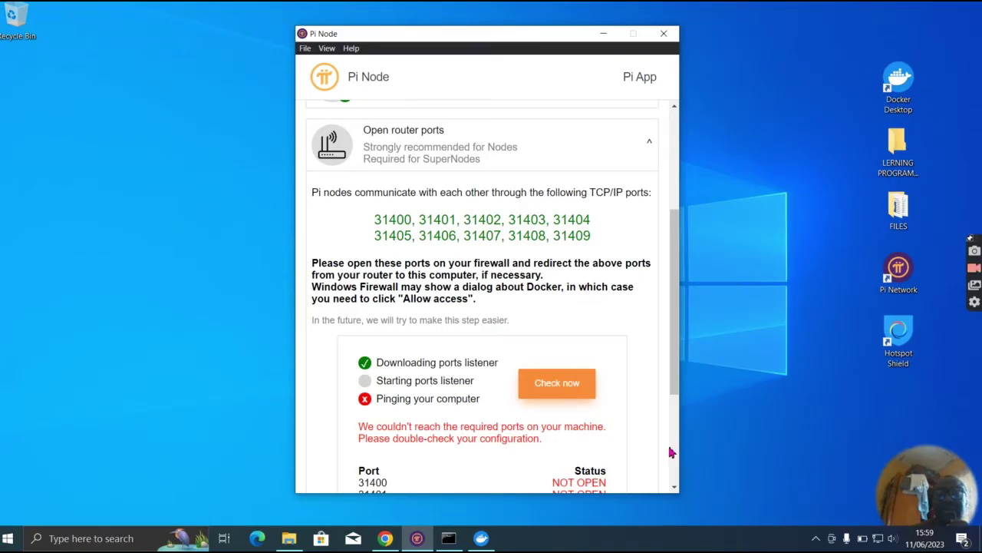
pyautogui.scroll(-3, 668, 451)
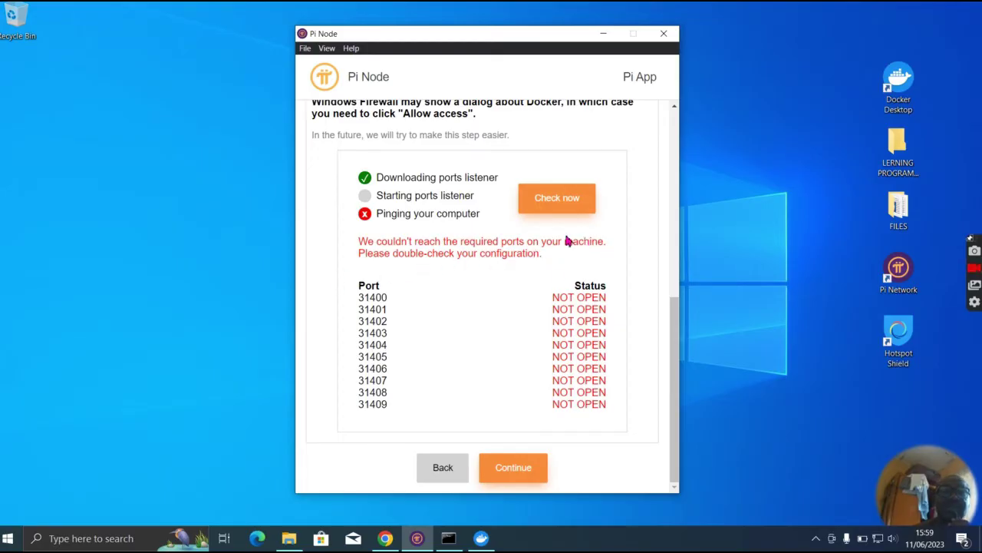
# Step: Search 'wind' to open Windows Defender Firewall, then its Advanced settings Inbound Rules list
pyautogui.click(603, 33)
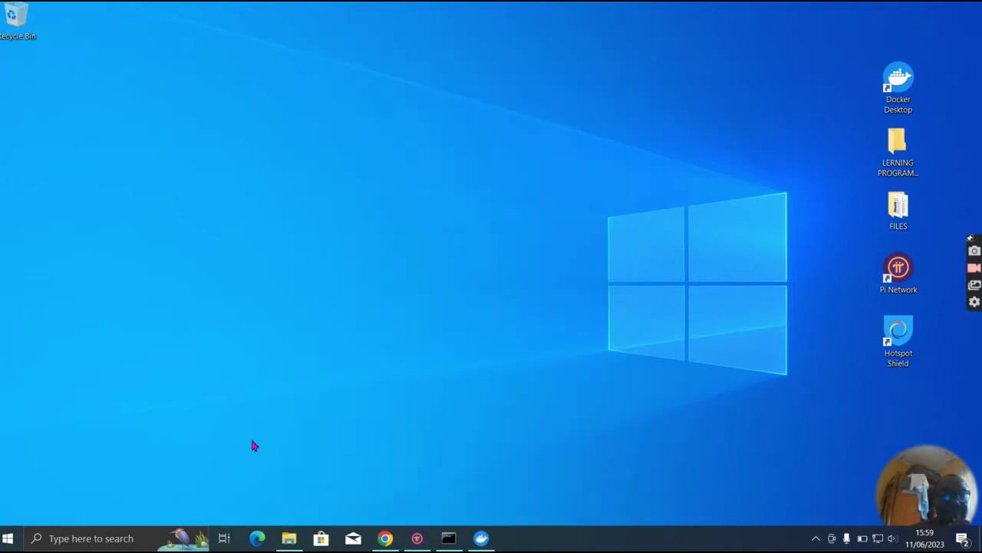
pyautogui.click(99, 540)
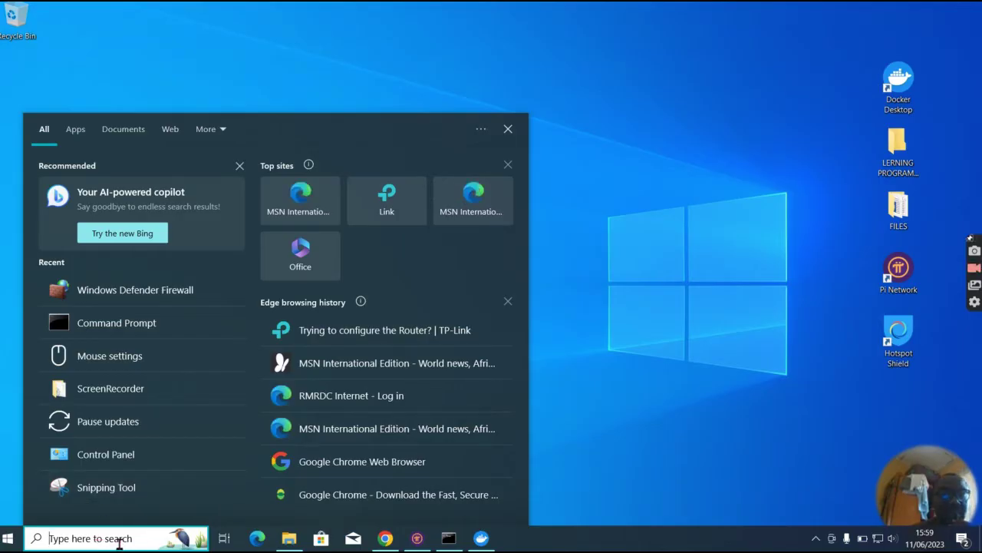
pyautogui.write('wind')
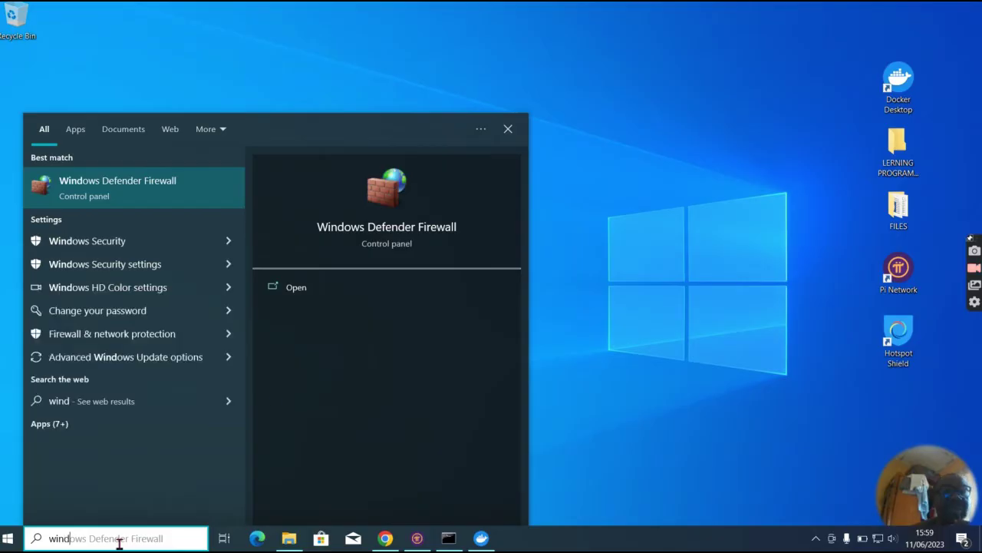
pyautogui.click(296, 288)
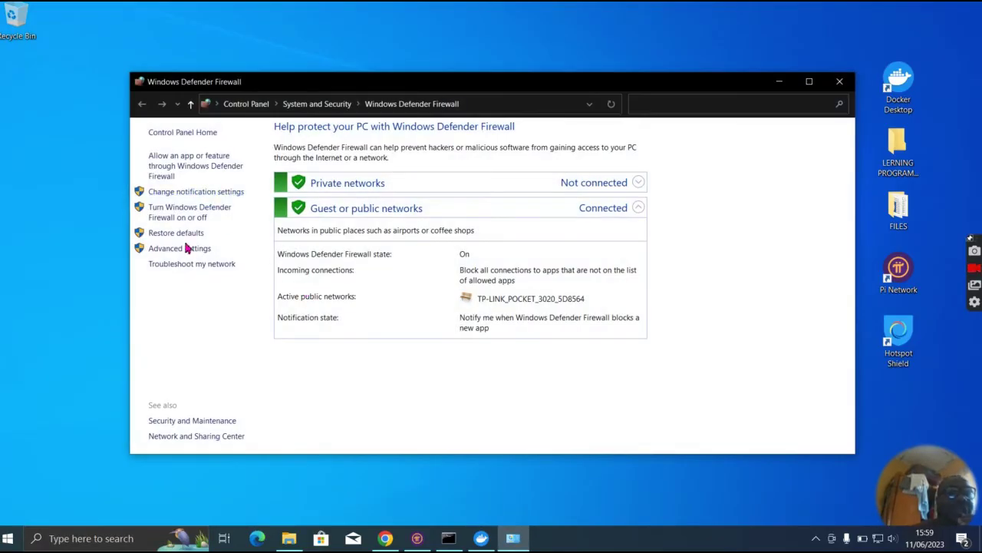
pyautogui.click(187, 249)
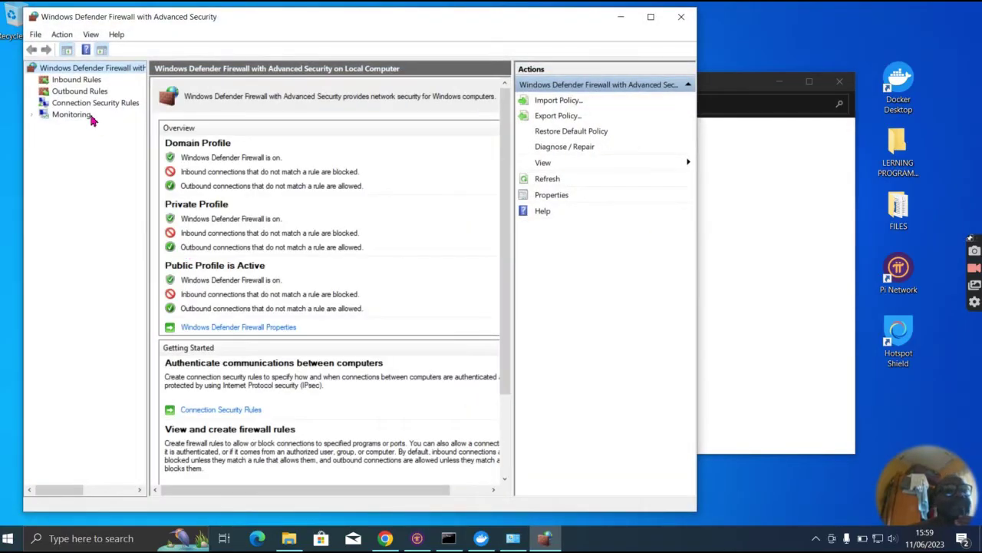
pyautogui.click(82, 83)
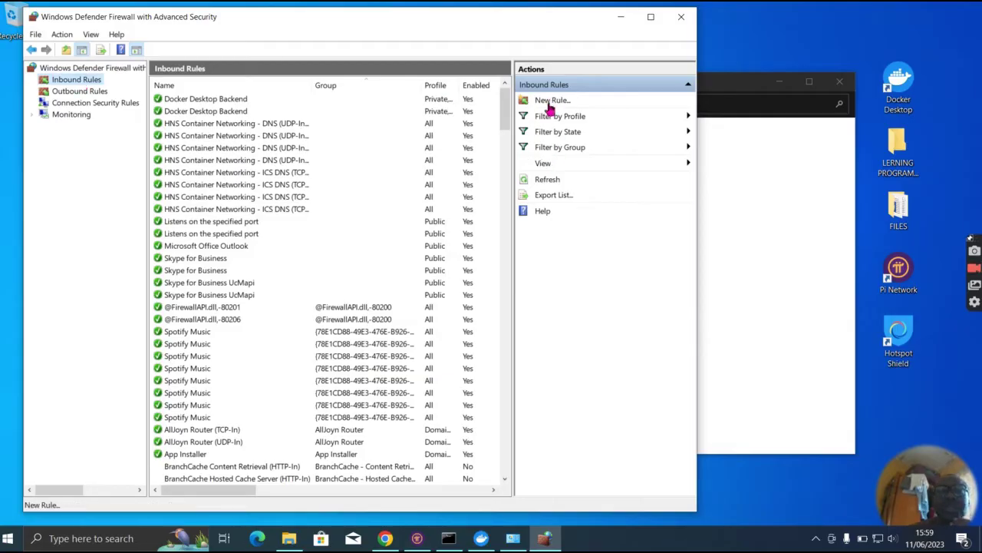
pyautogui.click(551, 103)
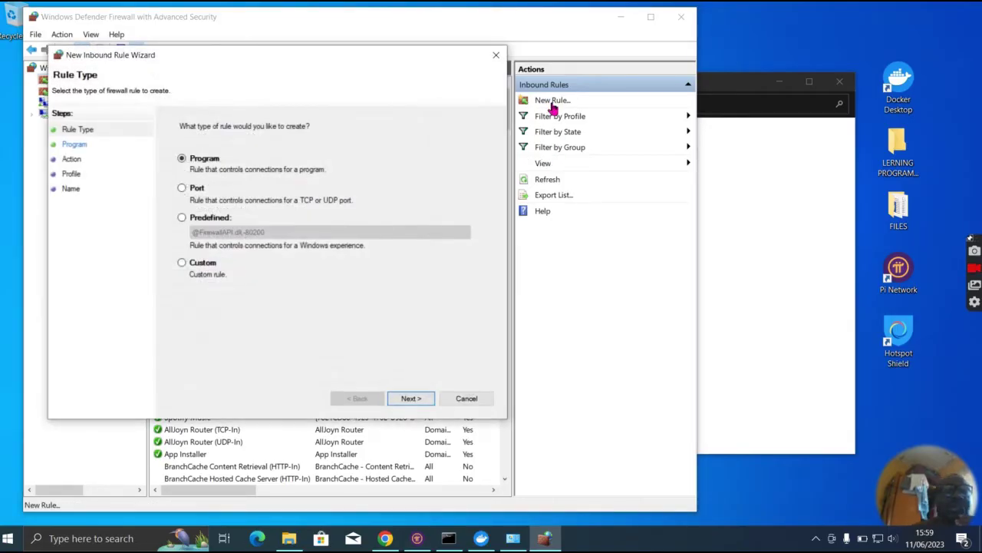
pyautogui.click(182, 189)
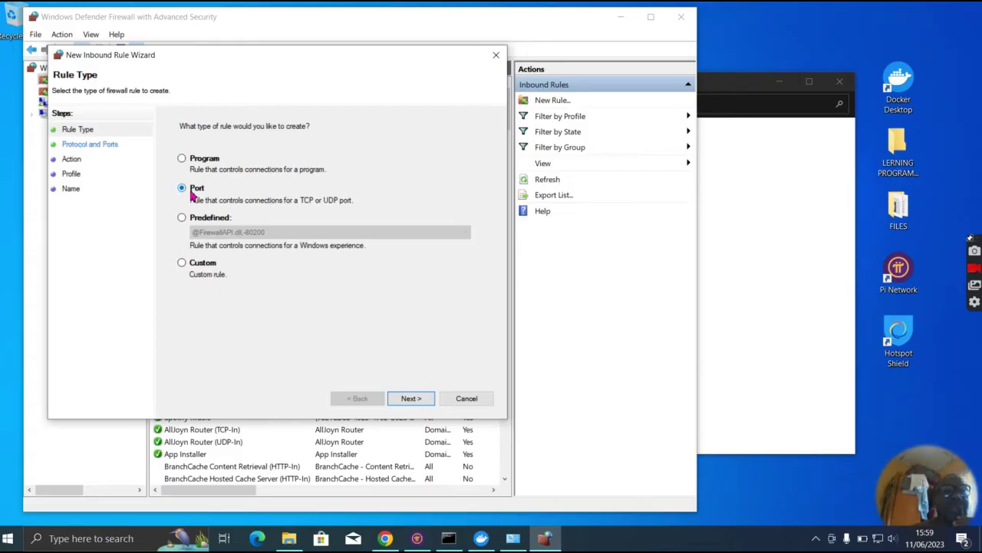
pyautogui.click(412, 401)
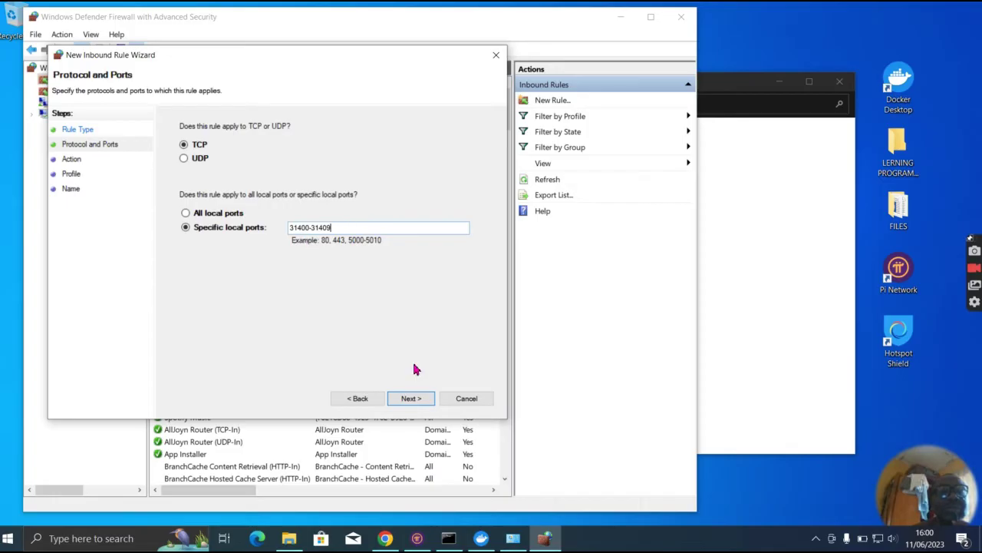
pyautogui.click(410, 400)
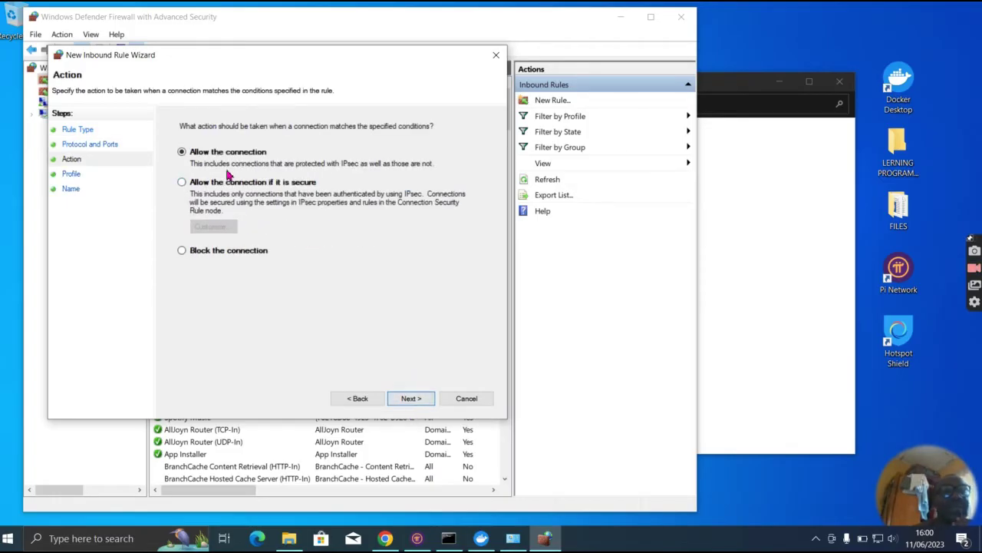
pyautogui.click(407, 400)
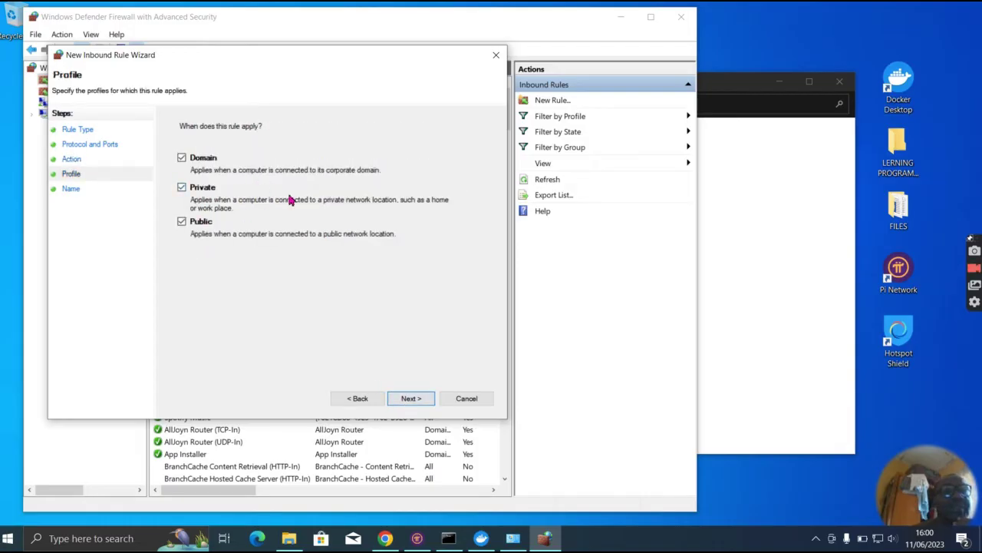
pyautogui.click(421, 399)
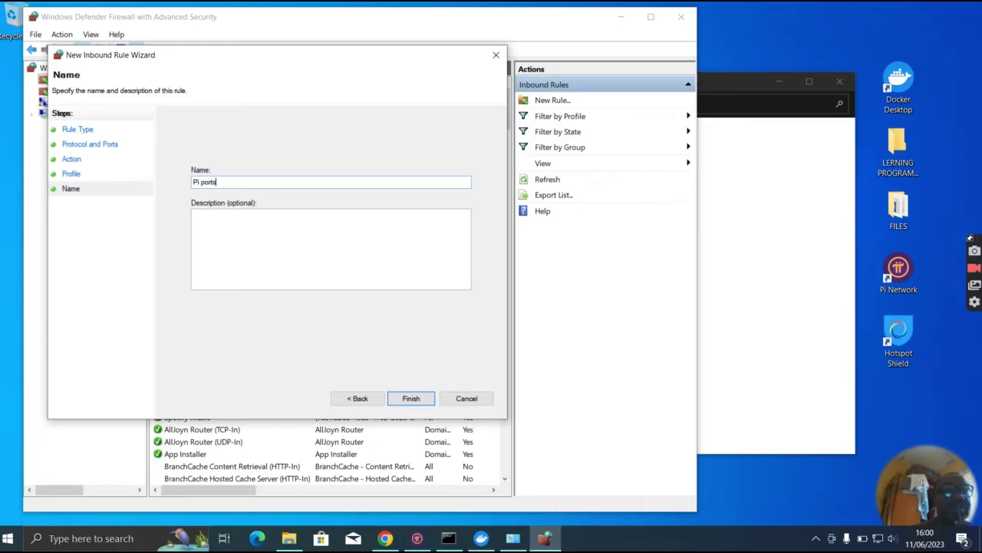
pyautogui.click(412, 399)
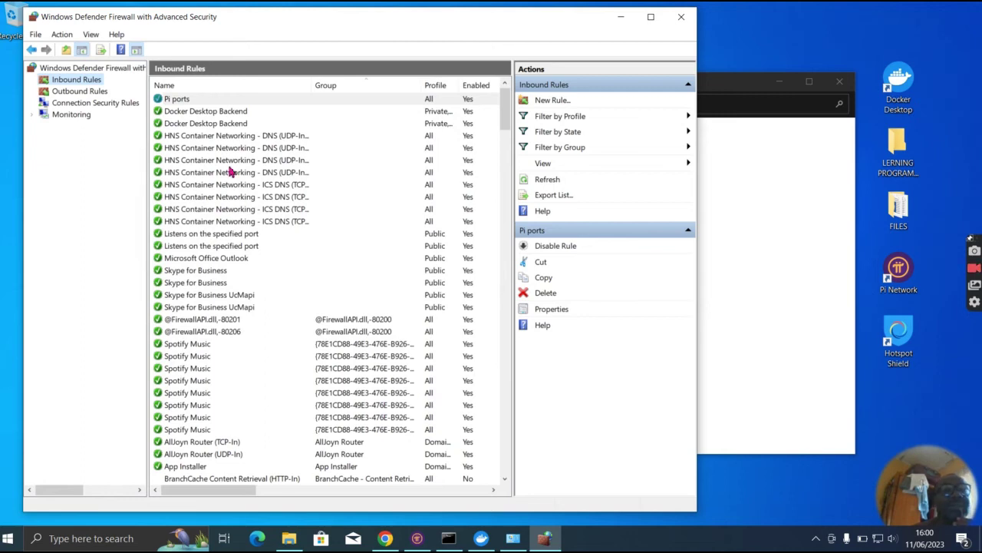
pyautogui.click(206, 102)
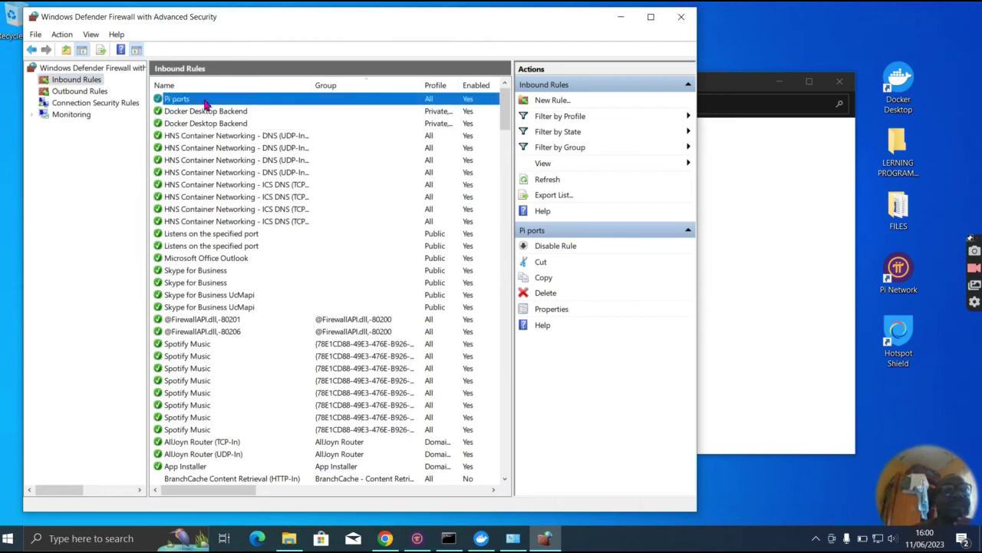
pyautogui.click(552, 310)
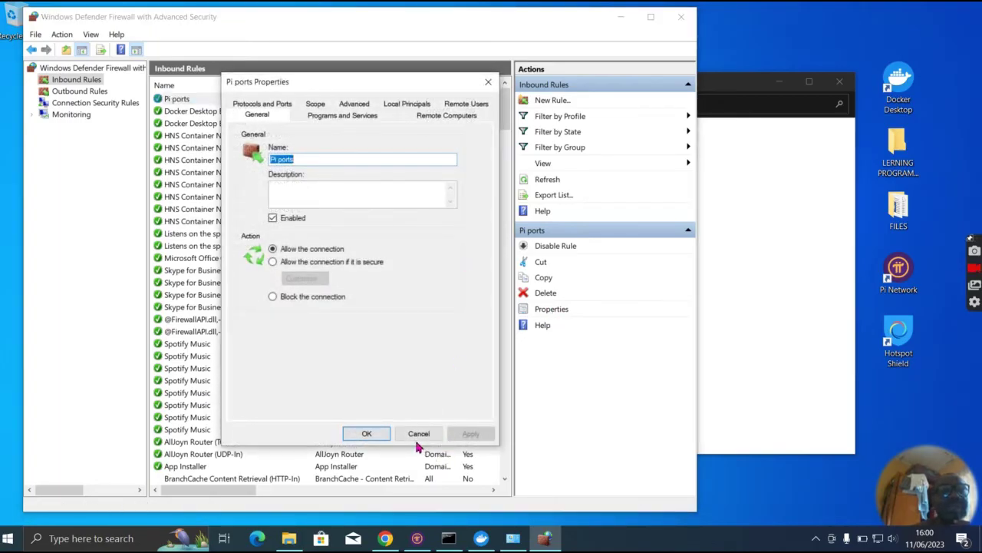
pyautogui.click(283, 105)
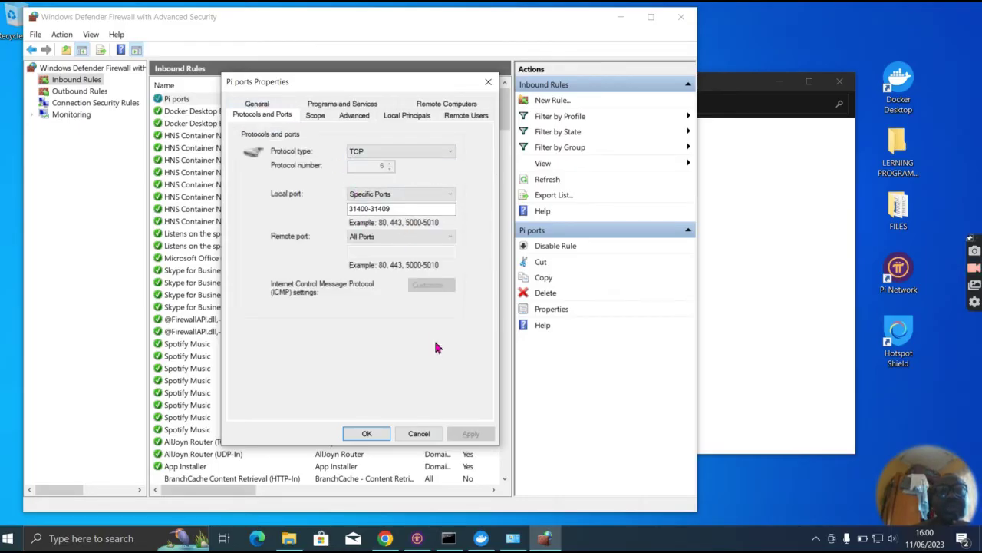
pyautogui.click(382, 434)
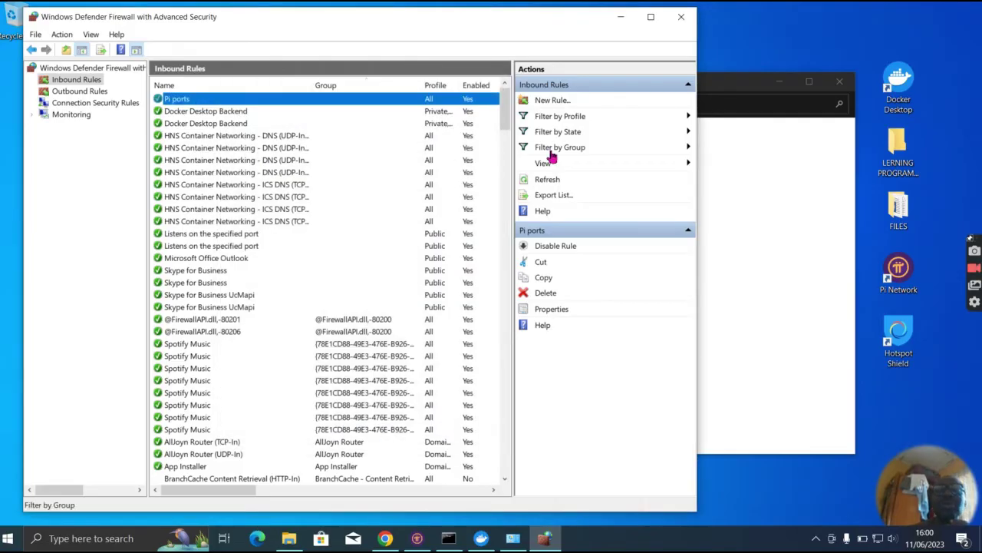
pyautogui.click(682, 19)
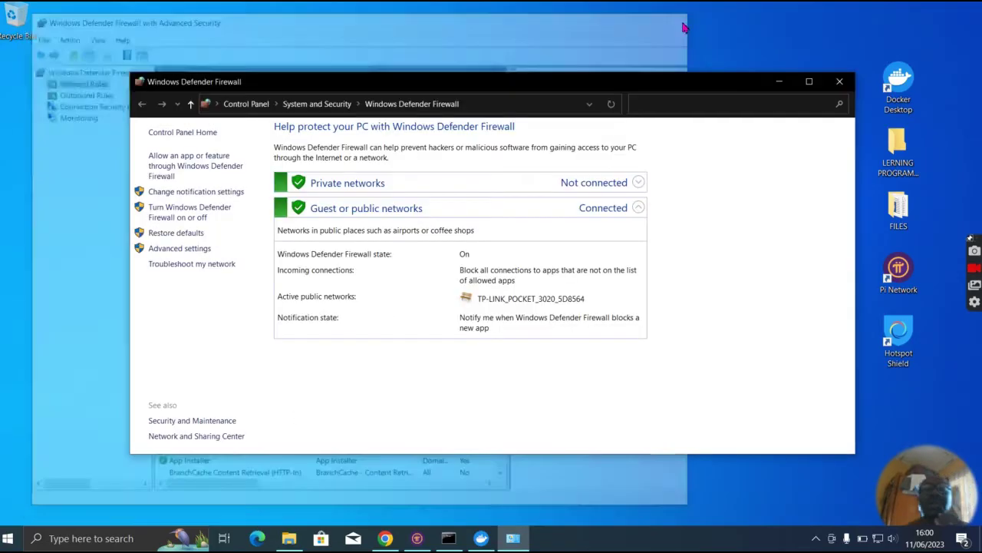
# Step: Close the firewall, open the router login at 192.168.0.254, and run ipconfig in Command Prompt
pyautogui.click(839, 82)
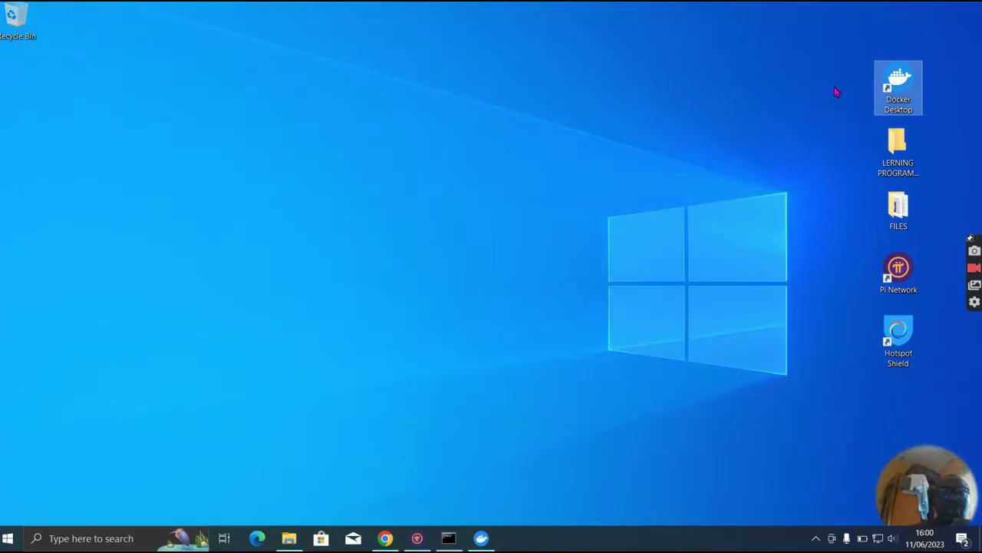
pyautogui.click(386, 538)
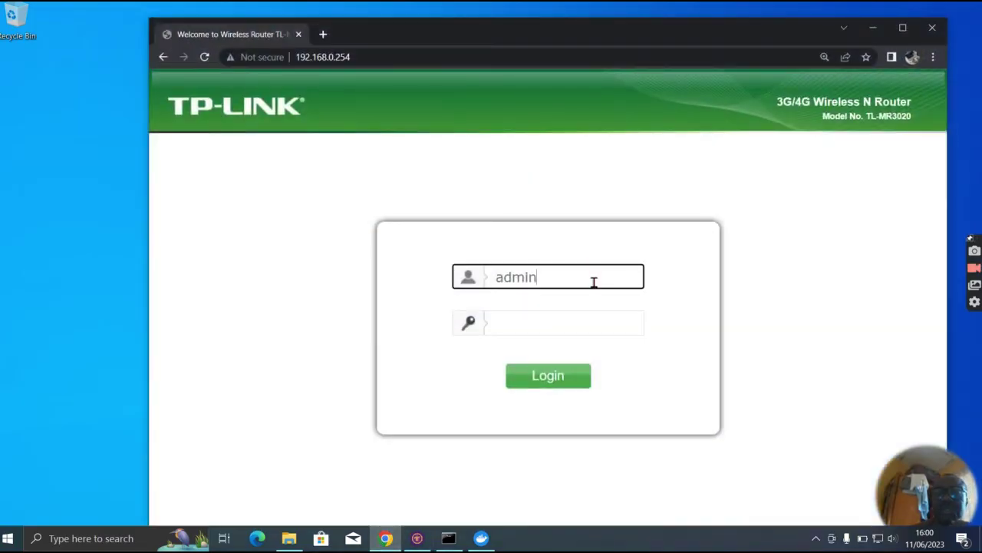
pyautogui.press('BackSpace')
pyautogui.press('BackSpace')
pyautogui.press('BackSpace')
pyautogui.press('BackSpace')
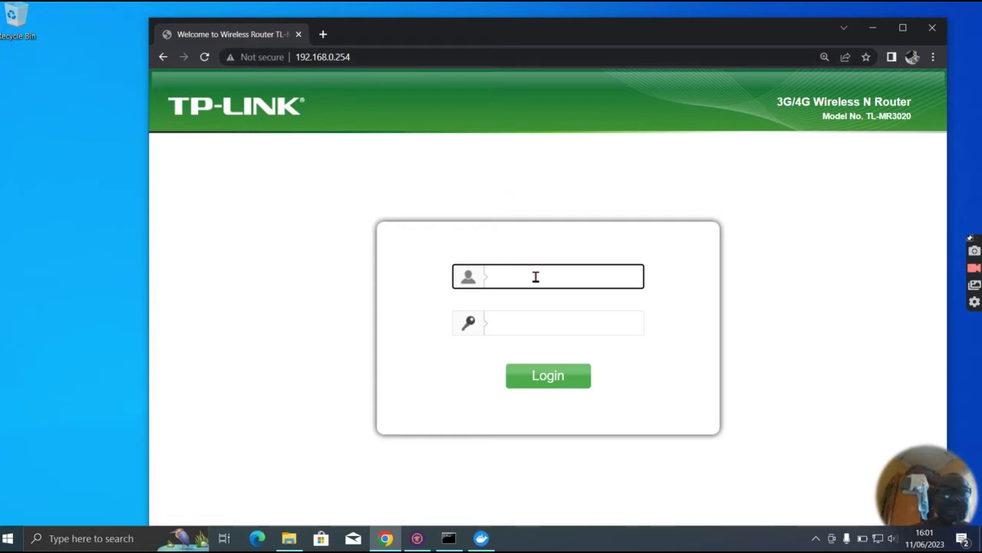
pyautogui.click(448, 537)
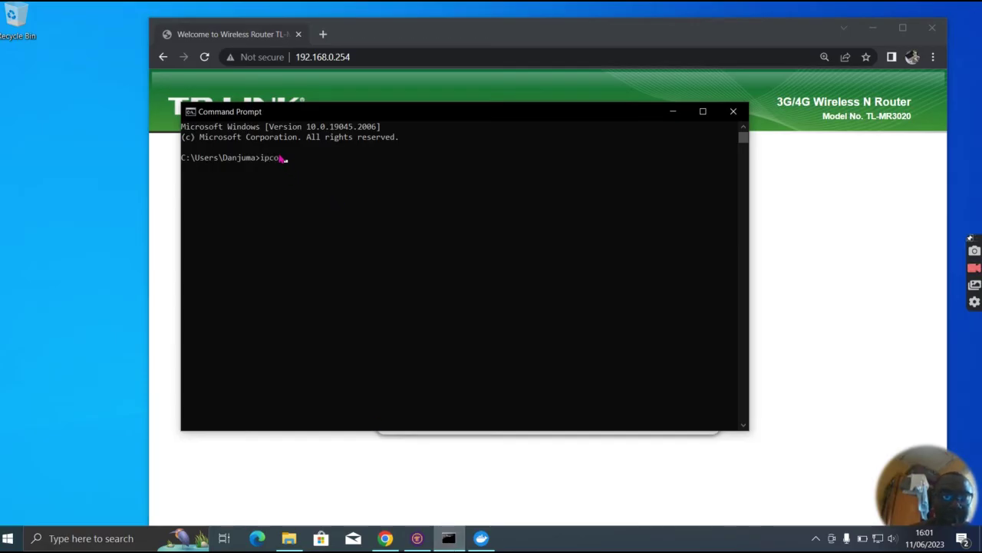
pyautogui.press('Return')
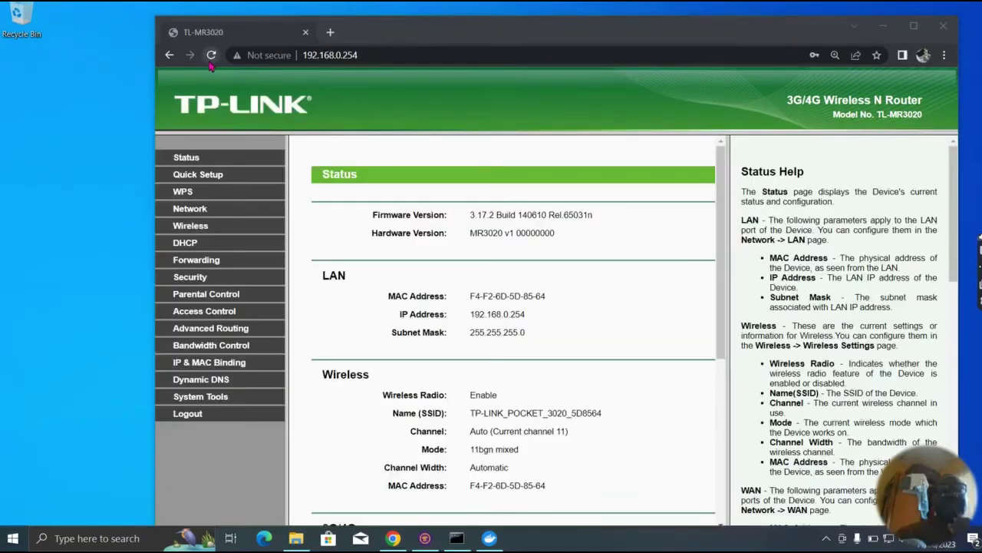
pyautogui.click(205, 61)
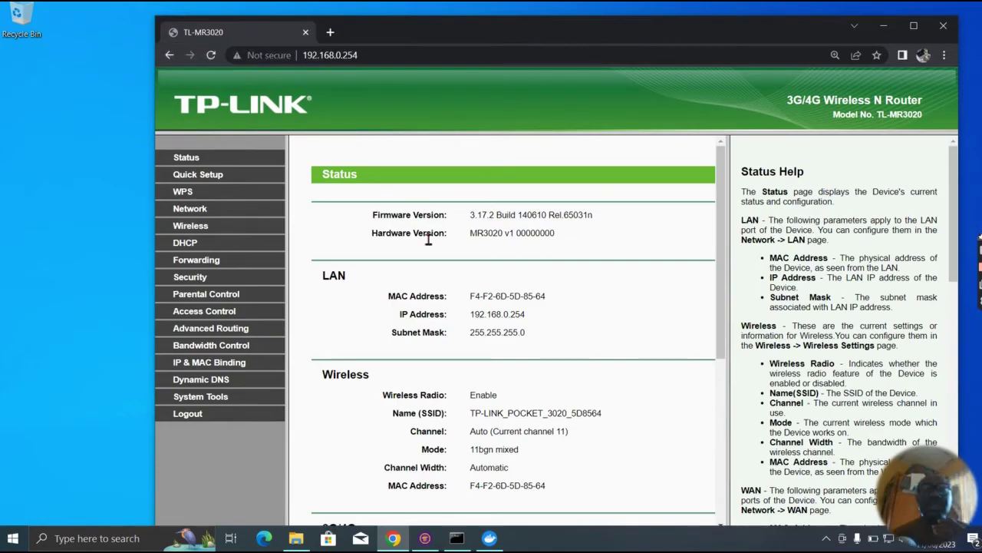
pyautogui.click(198, 260)
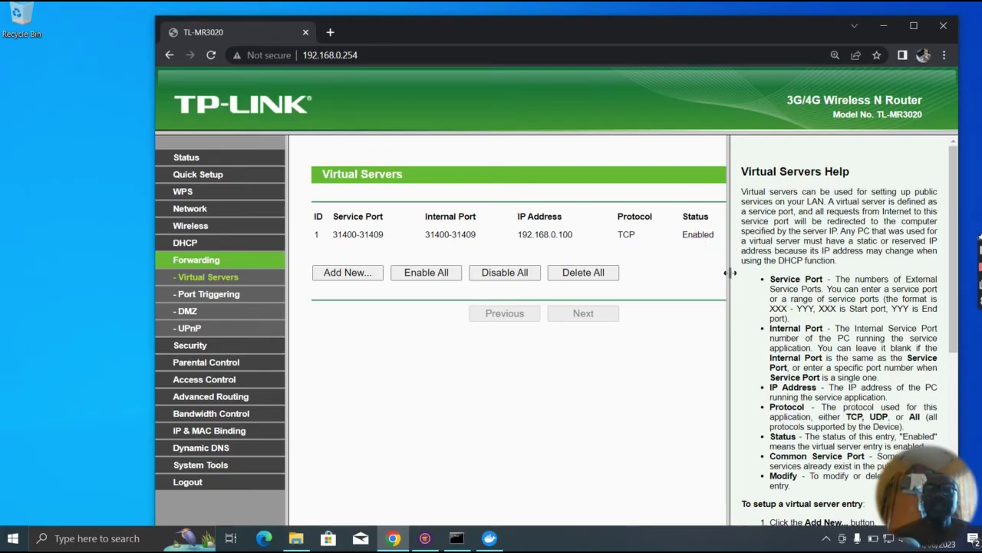
pyautogui.moveTo(730, 273); pyautogui.dragTo(769, 271)
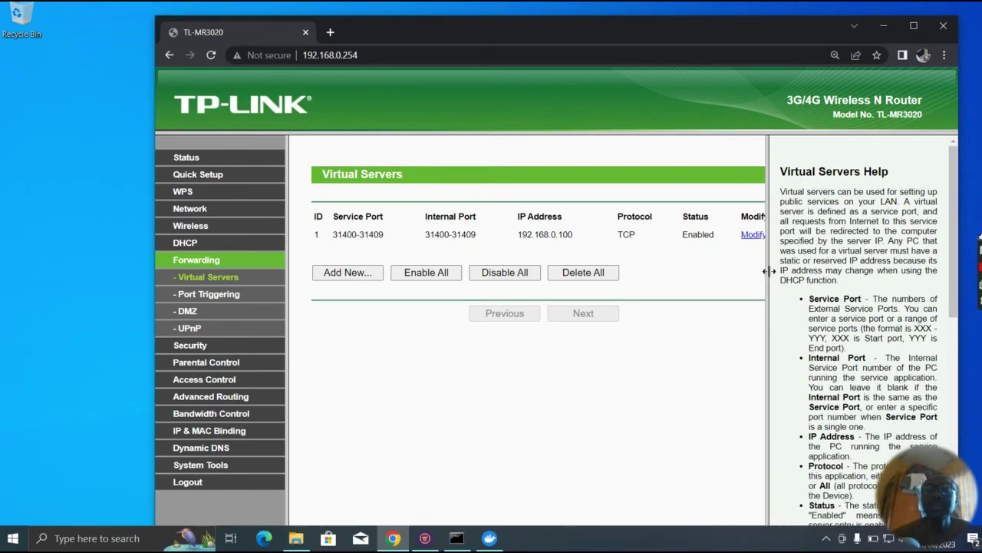
pyautogui.click(750, 235)
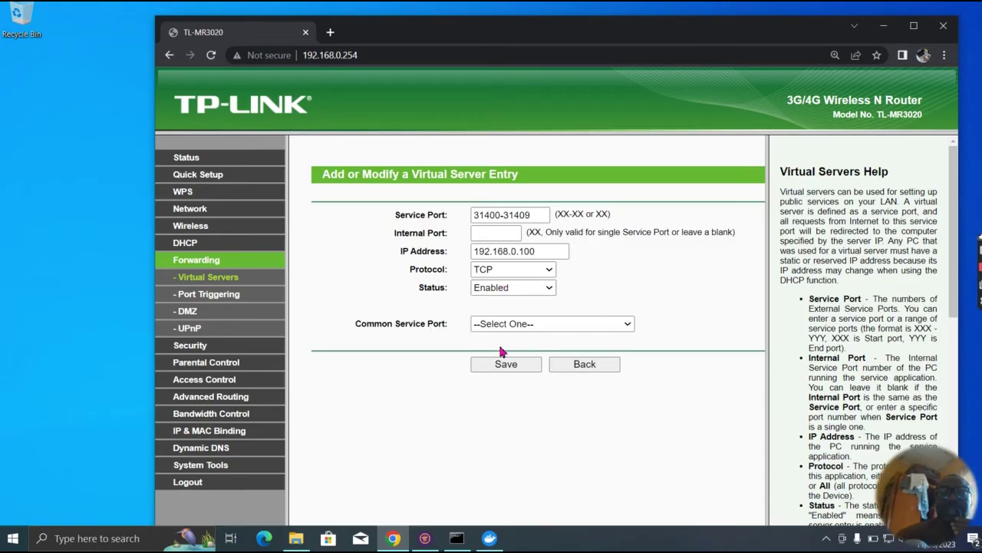
pyautogui.click(526, 367)
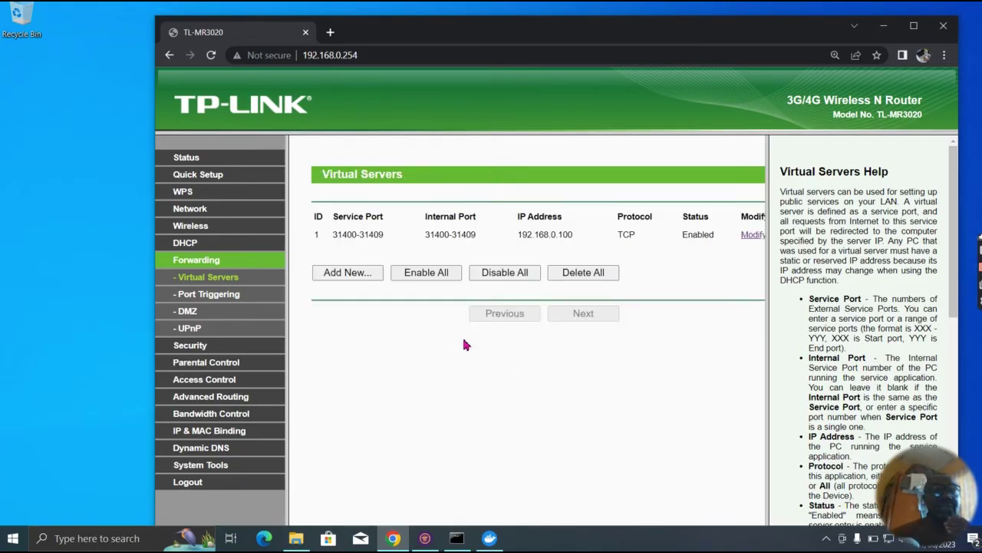
# Step: Browse the router's Port Triggering, DMZ, UPnP and Security settings pages
pyautogui.click(191, 300)
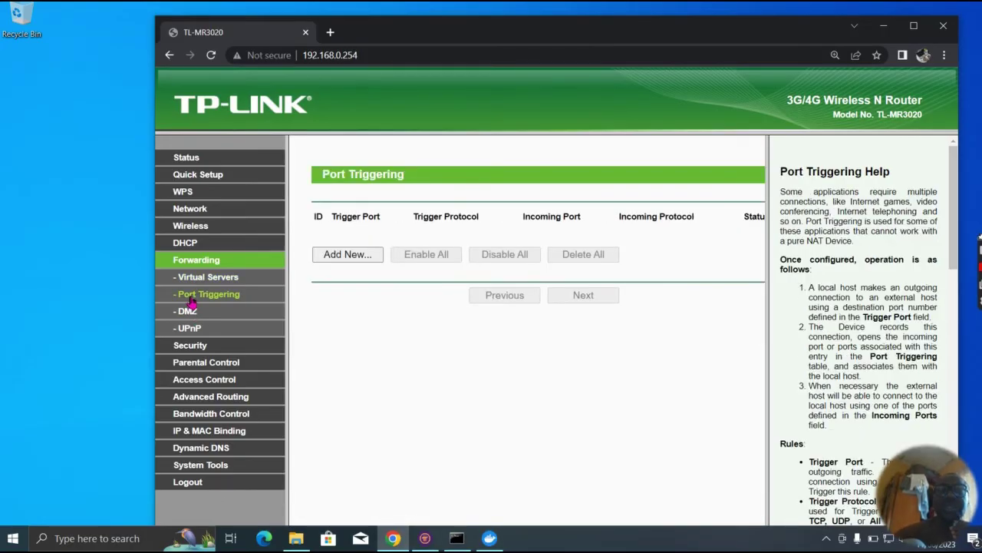
pyautogui.click(189, 312)
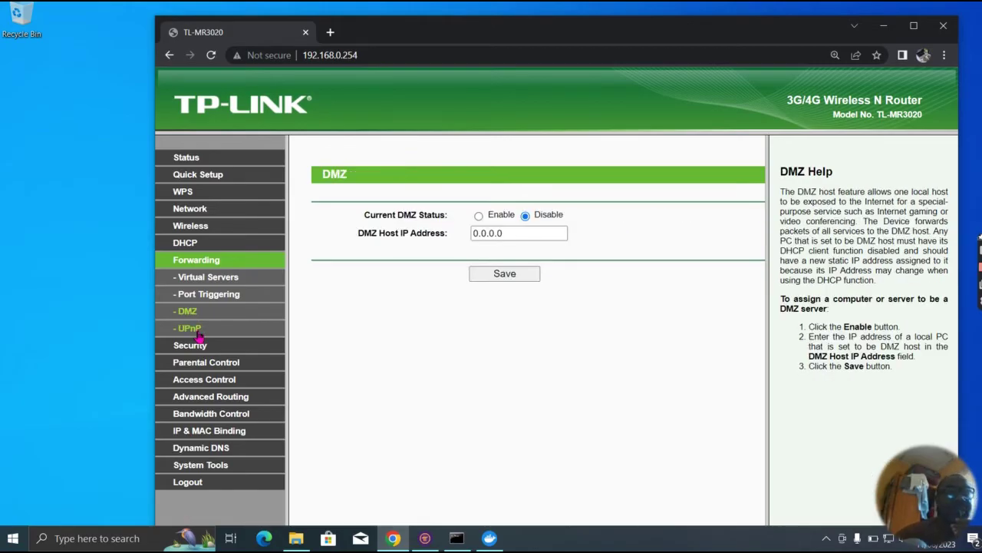
pyautogui.click(192, 328)
pyautogui.click(197, 344)
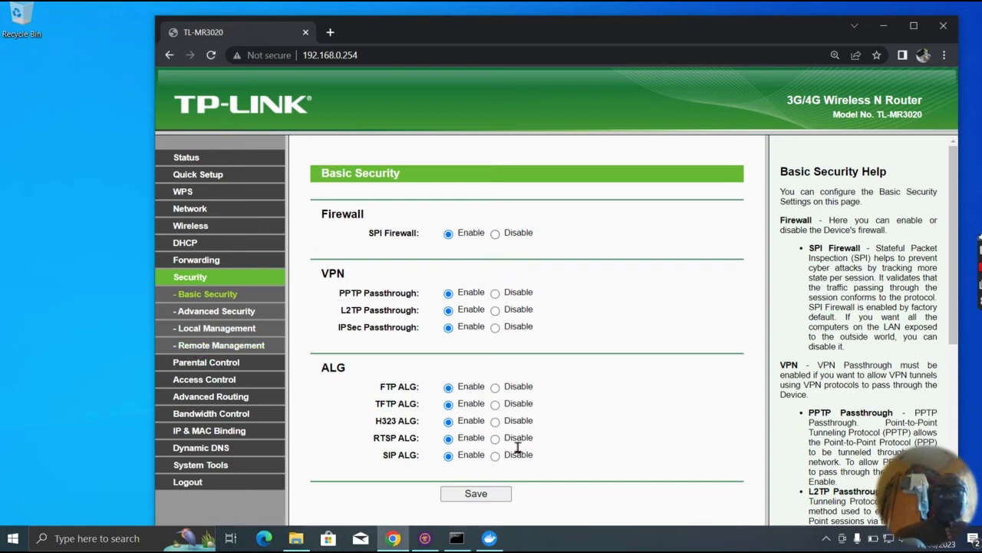
pyautogui.click(208, 311)
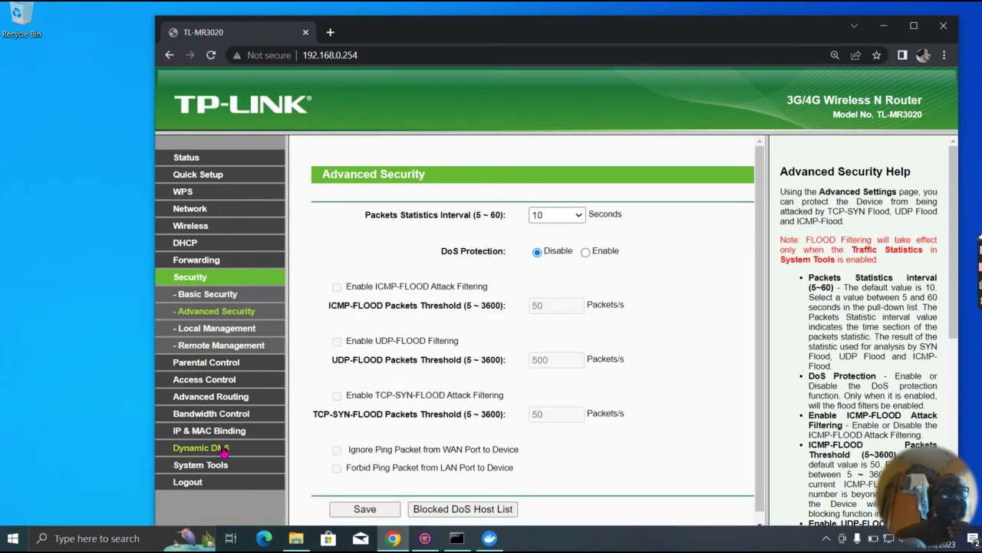
# Step: View DHCP clients, address reservations, Network and WPS pages, return to Virtual Servers, and minimize Chrome
pyautogui.click(188, 250)
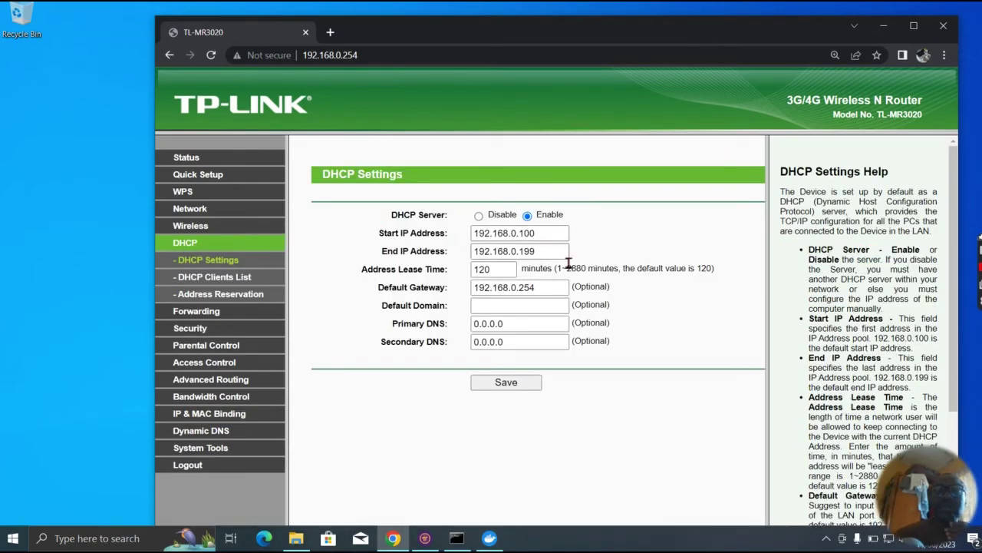
pyautogui.click(241, 279)
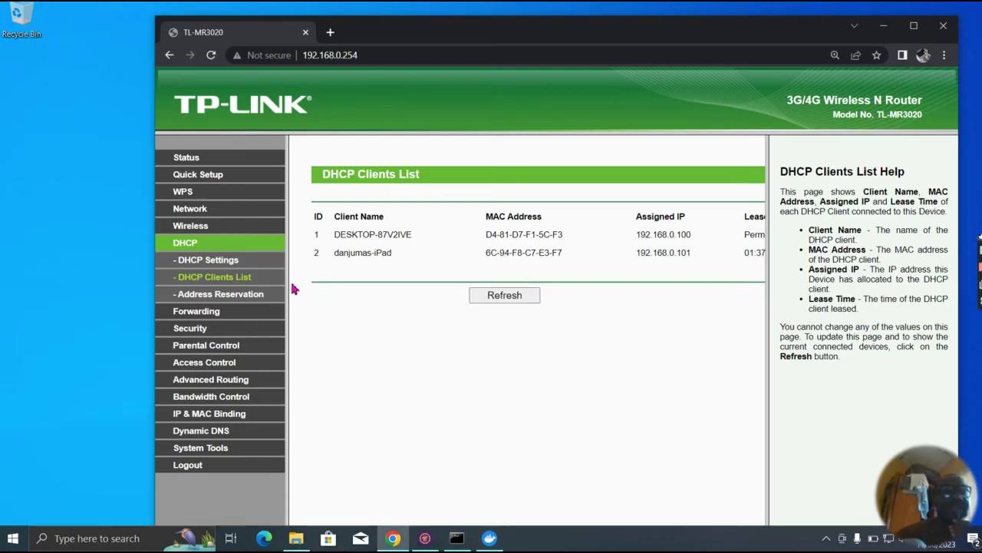
pyautogui.click(260, 299)
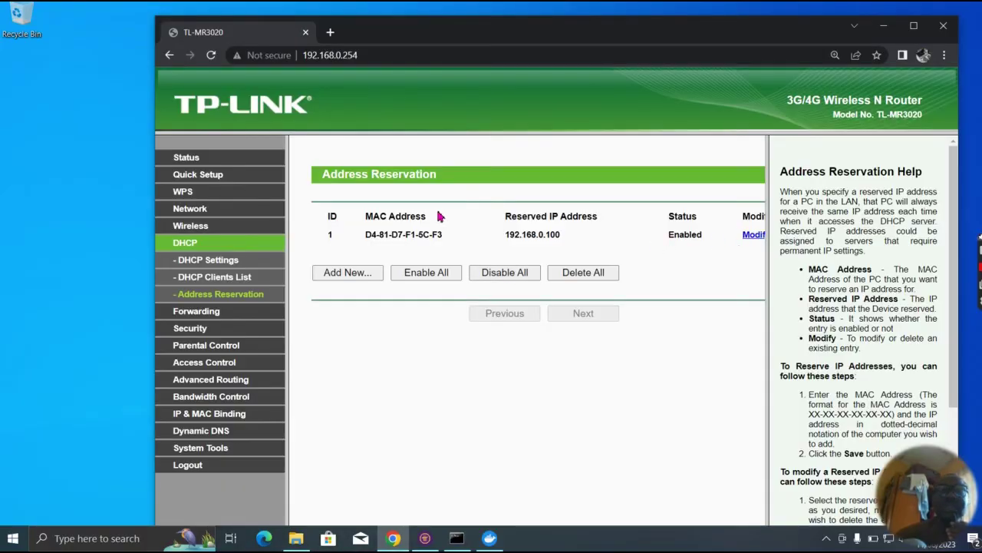
pyautogui.click(185, 211)
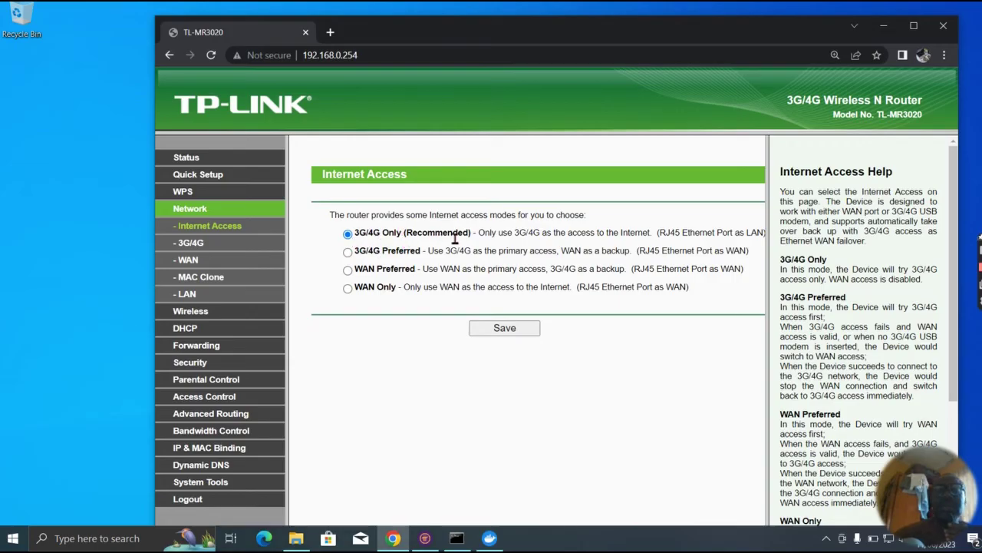
pyautogui.click(188, 192)
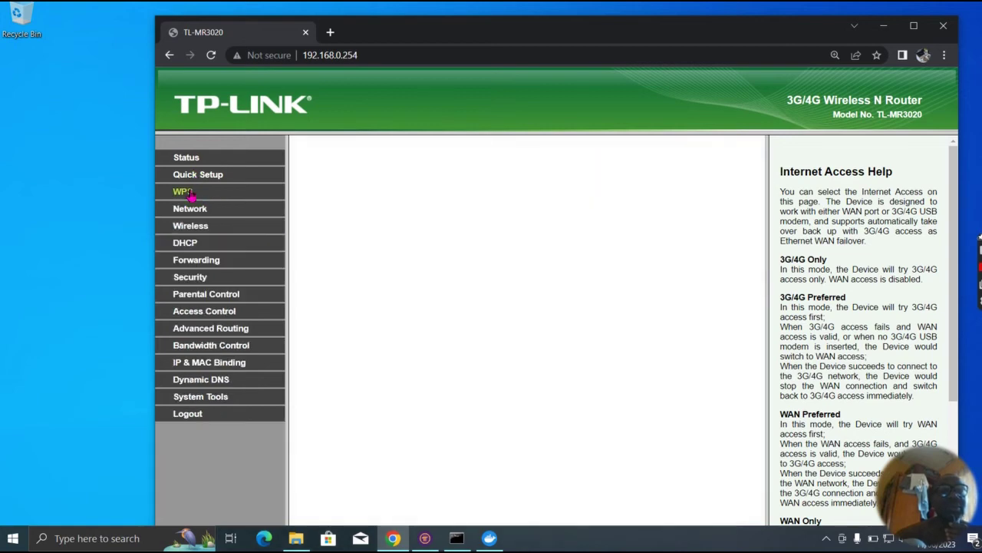
pyautogui.click(195, 265)
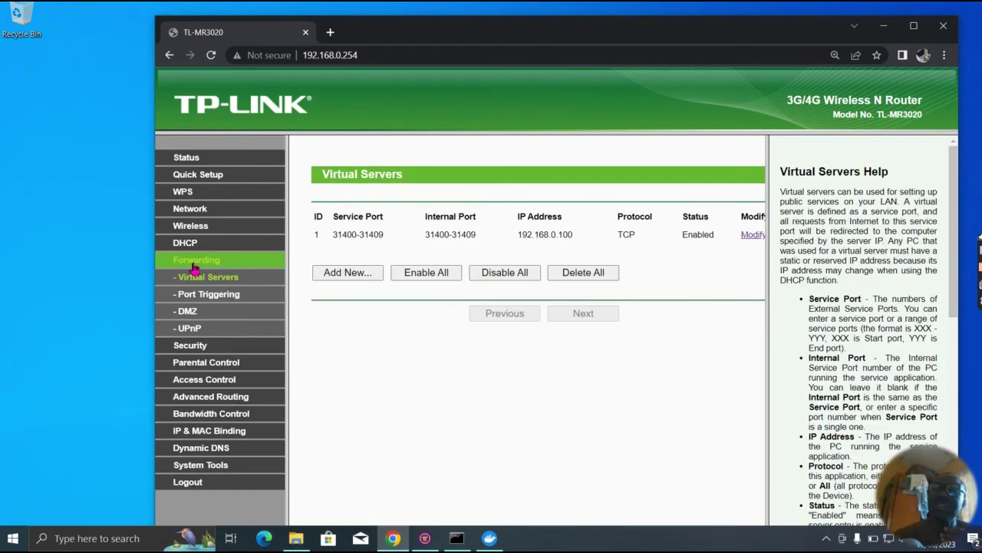
pyautogui.click(884, 26)
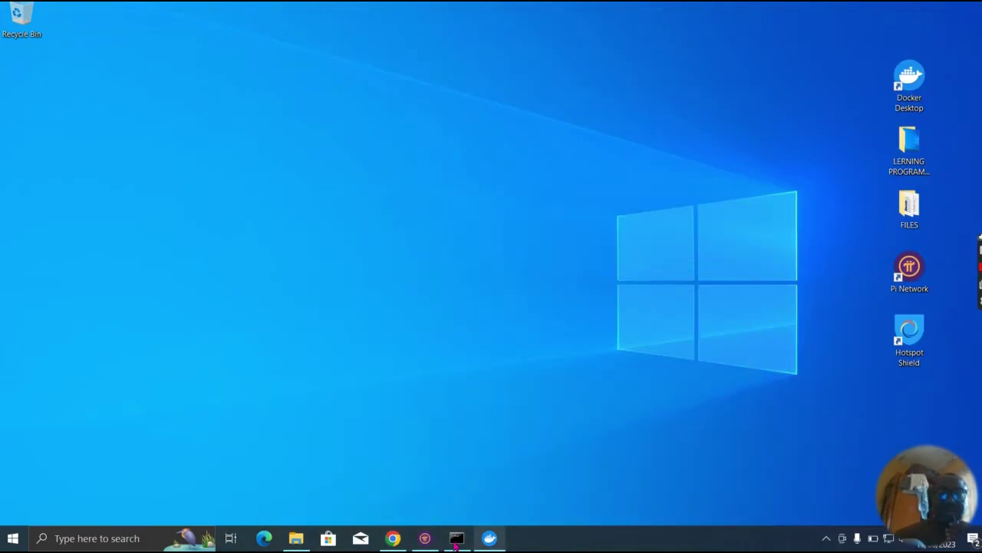
# Step: Restore the Pi Node window and rerun the check of ports 31400–31409 several times
pyautogui.click(426, 538)
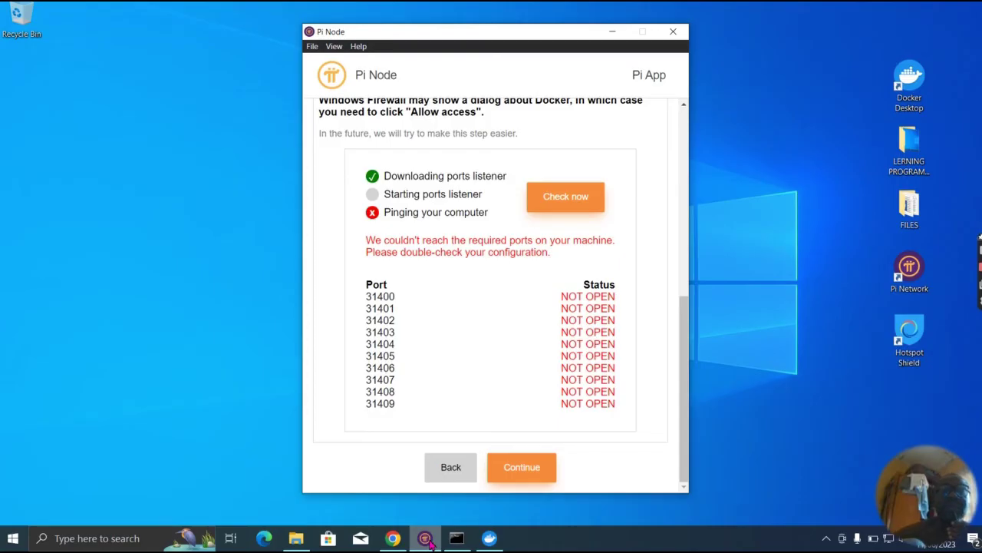
pyautogui.click(547, 208)
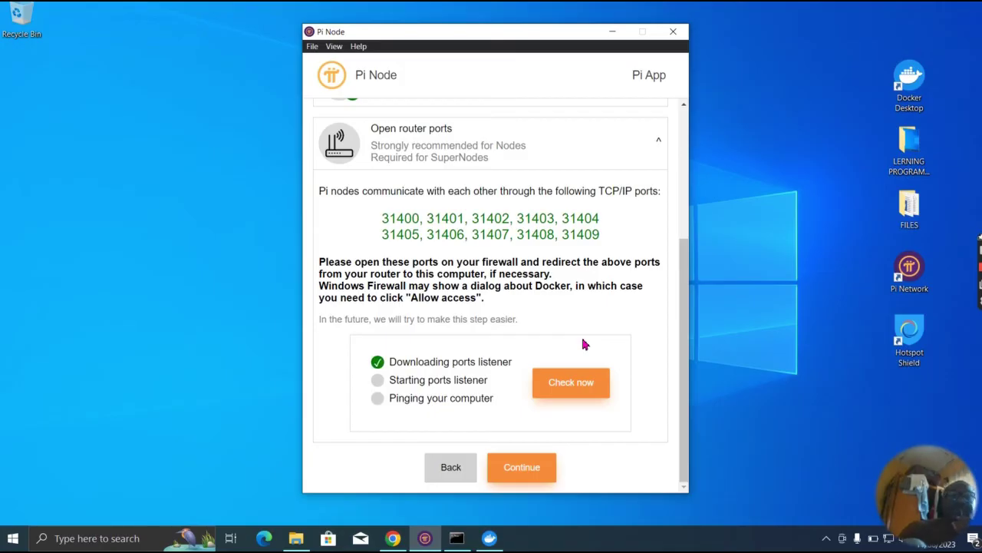
pyautogui.click(585, 381)
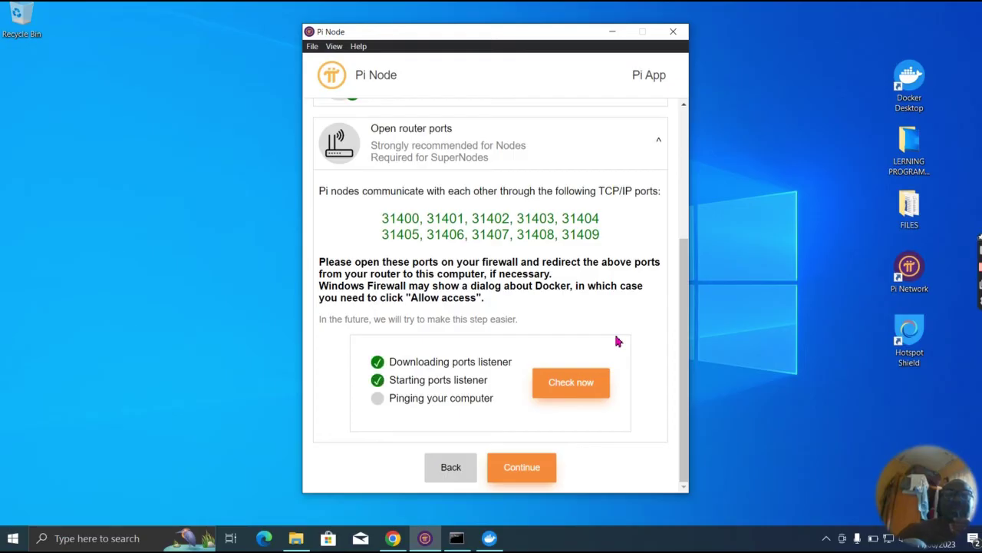
pyautogui.click(602, 390)
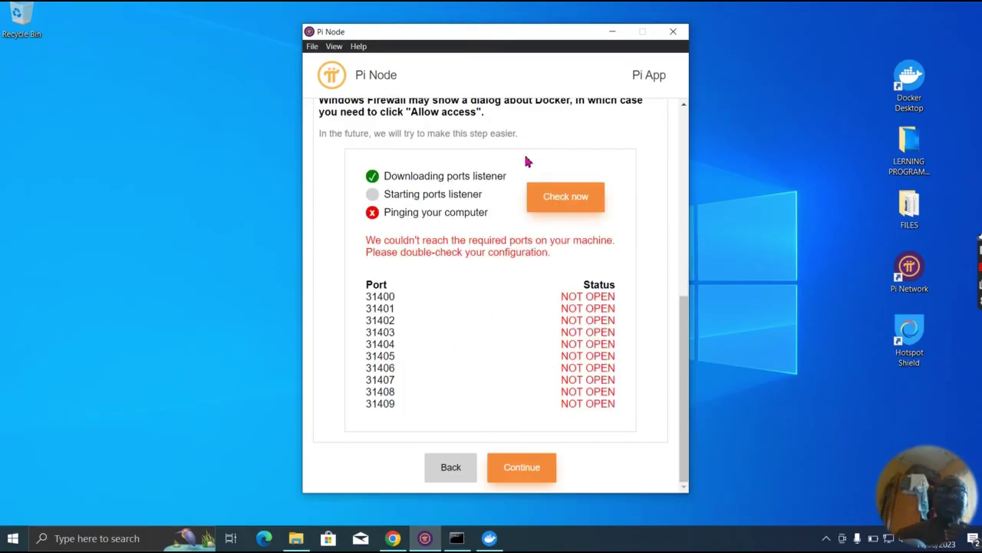
pyautogui.click(571, 206)
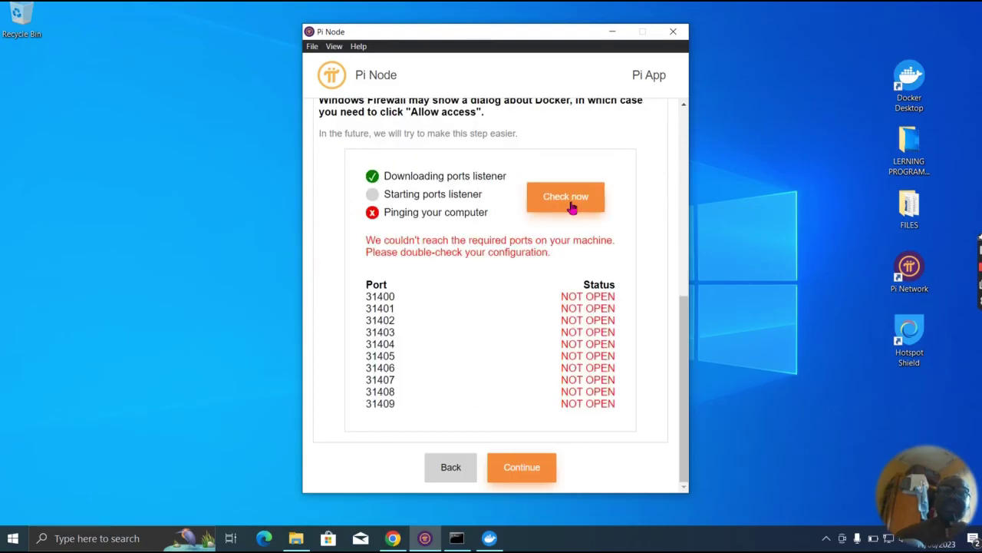
pyautogui.click(572, 206)
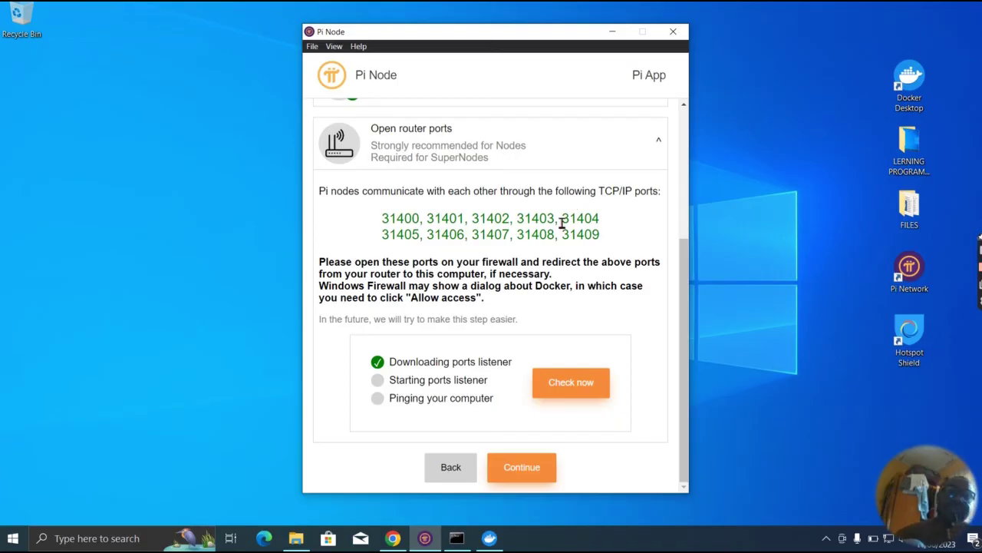
# Step: Retest the ports, dismiss the low battery warning, continue past the check, and switch the node on
pyautogui.click(569, 392)
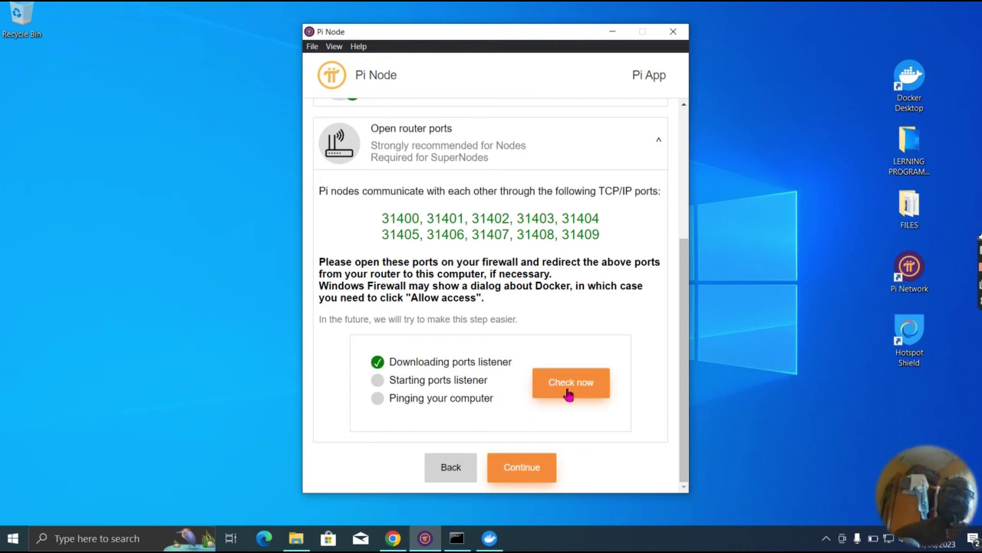
pyautogui.click(572, 389)
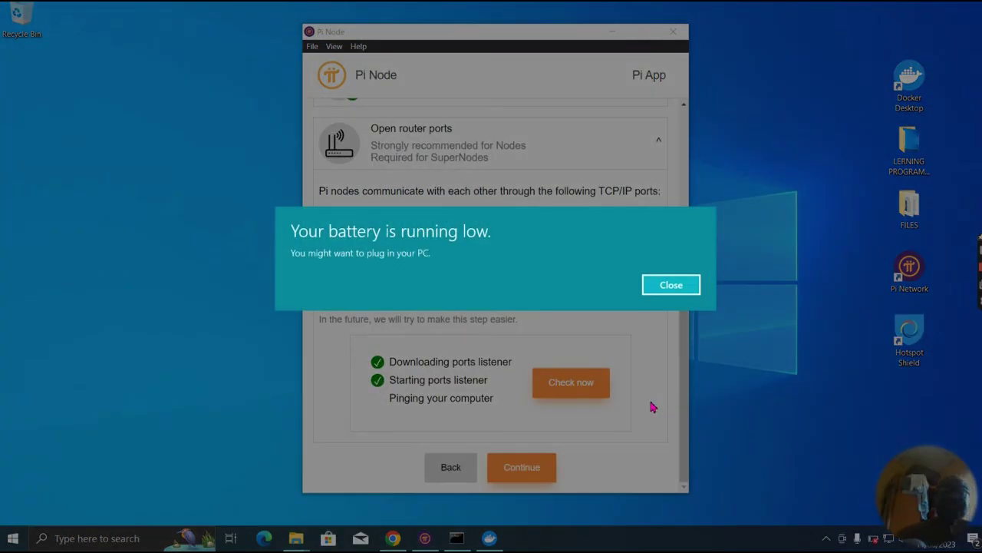
pyautogui.click(680, 283)
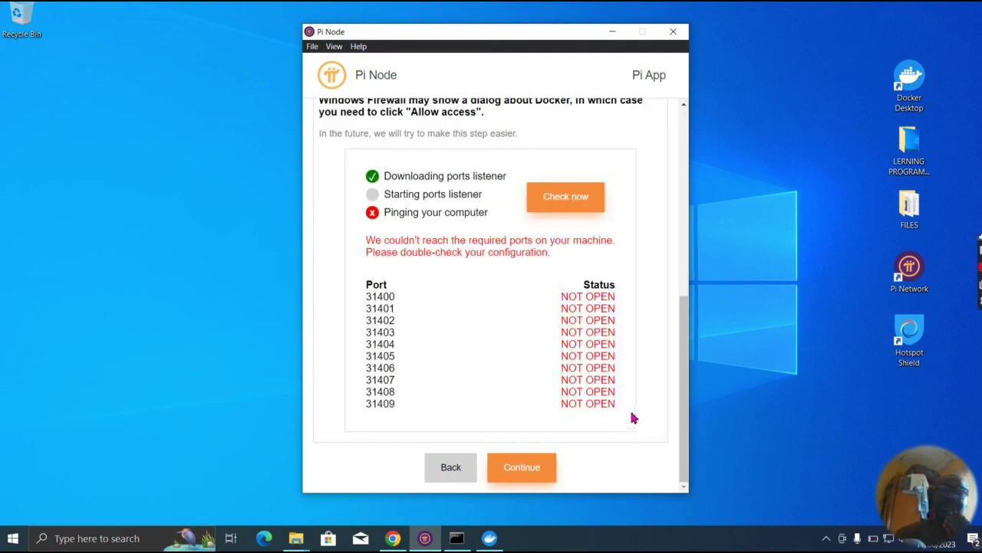
pyautogui.click(524, 478)
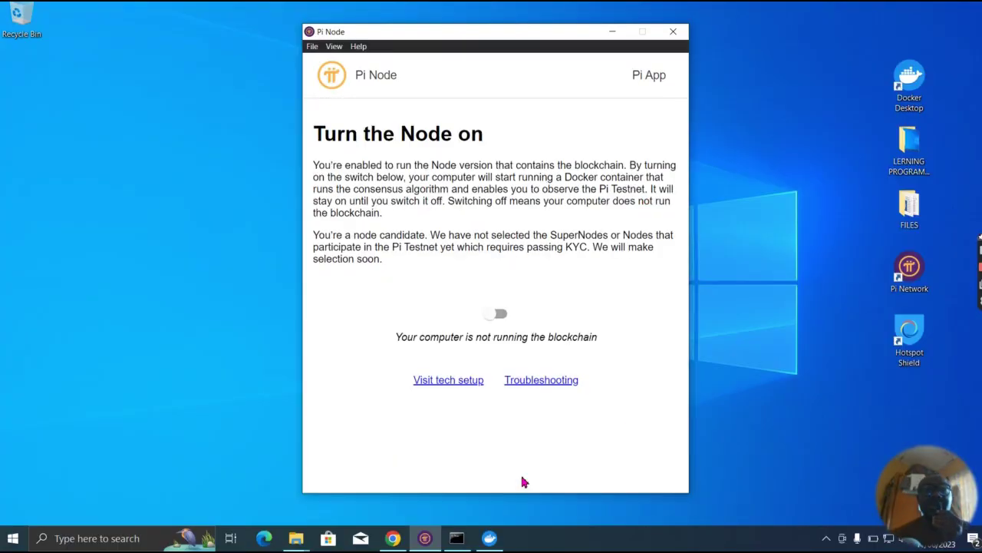
pyautogui.click(499, 315)
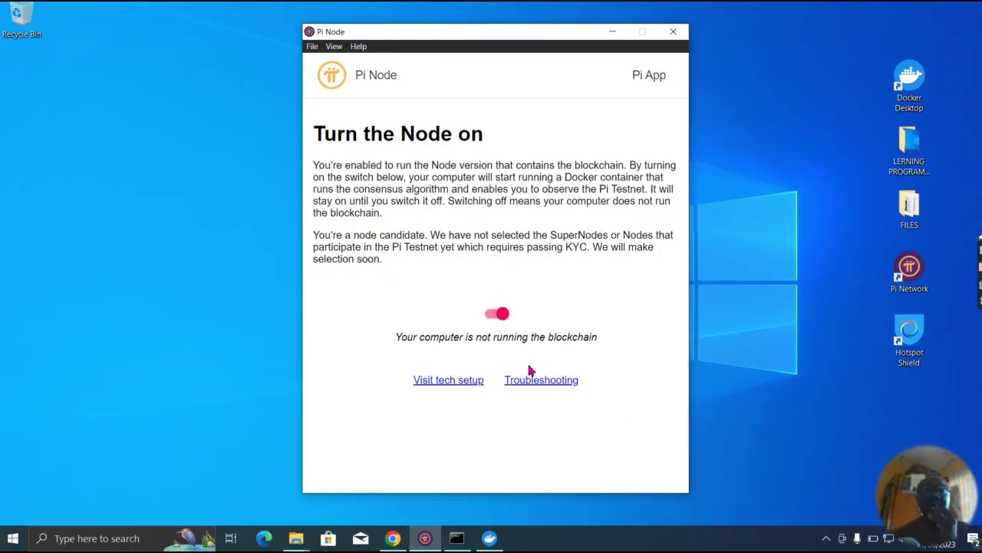